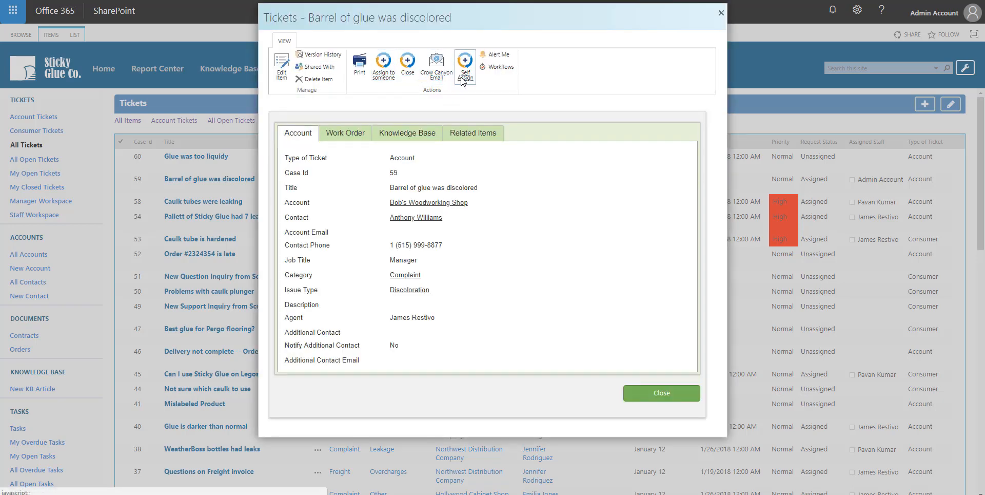
- Close ticket 59's details, select it, and bring up the Tickets list's LIST ribbon commands
{"action": "left_click", "coordinate": [663, 394]}
{"action": "left_click", "coordinate": [318, 184]}
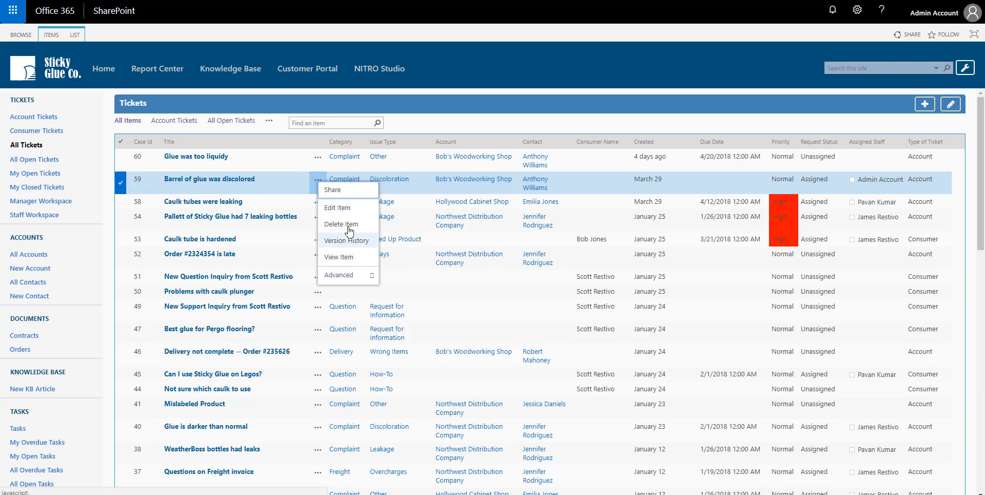
{"action": "left_click", "coordinate": [294, 183]}
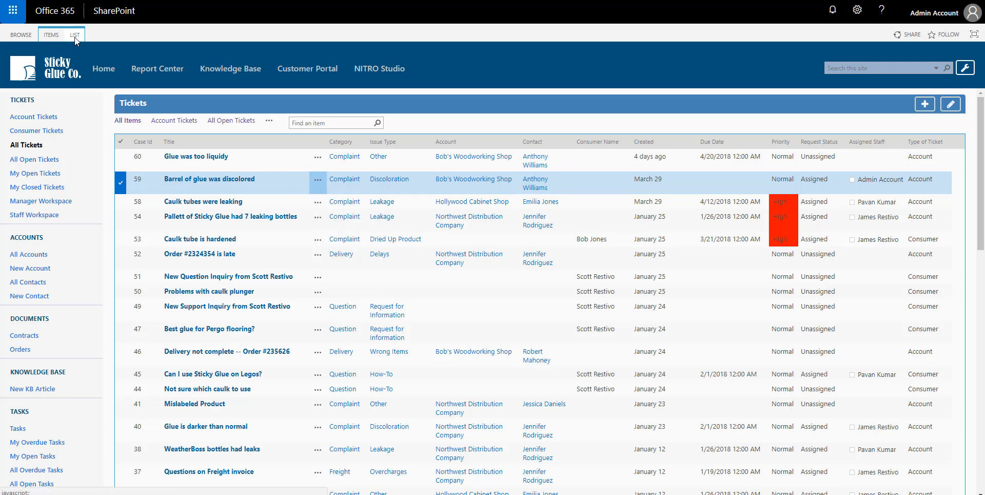
{"action": "left_click", "coordinate": [53, 35]}
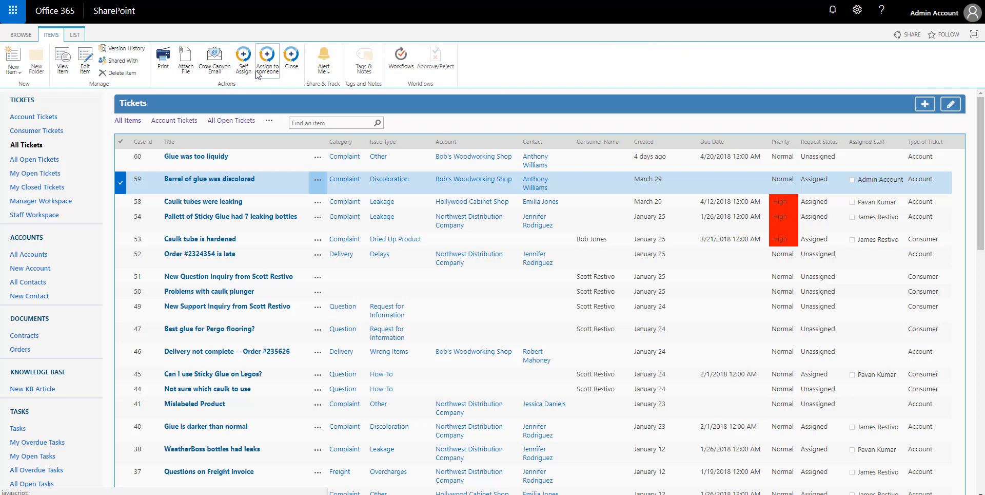
{"action": "left_click", "coordinate": [76, 35]}
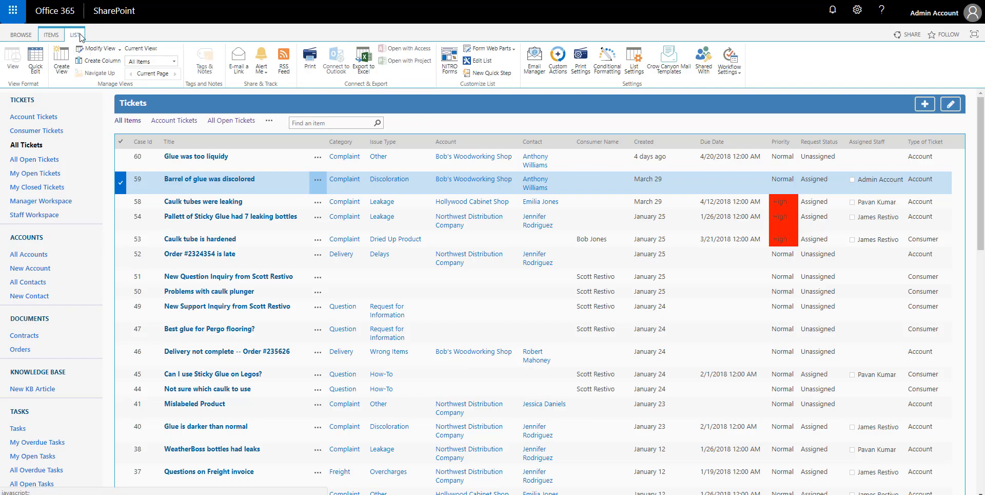
- Create a custom action titled 'Escalate', also shown in Edit Control Block and List View Ribbon
{"action": "left_click", "coordinate": [562, 72]}
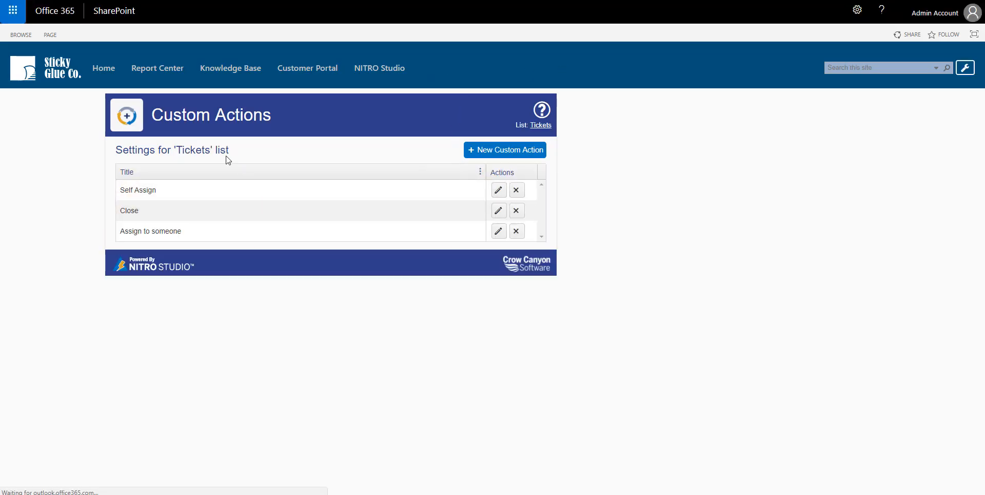
{"action": "left_click", "coordinate": [482, 151]}
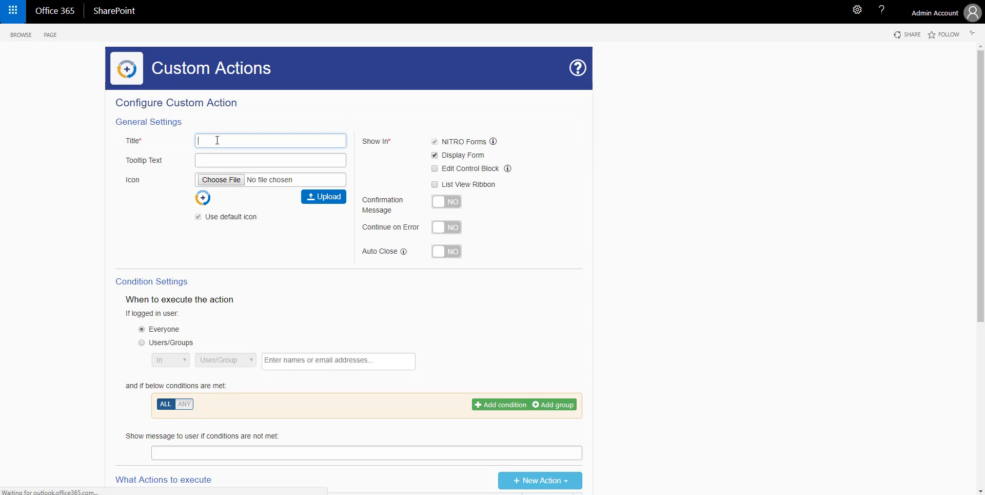
{"action": "type", "text": "Escalate"}
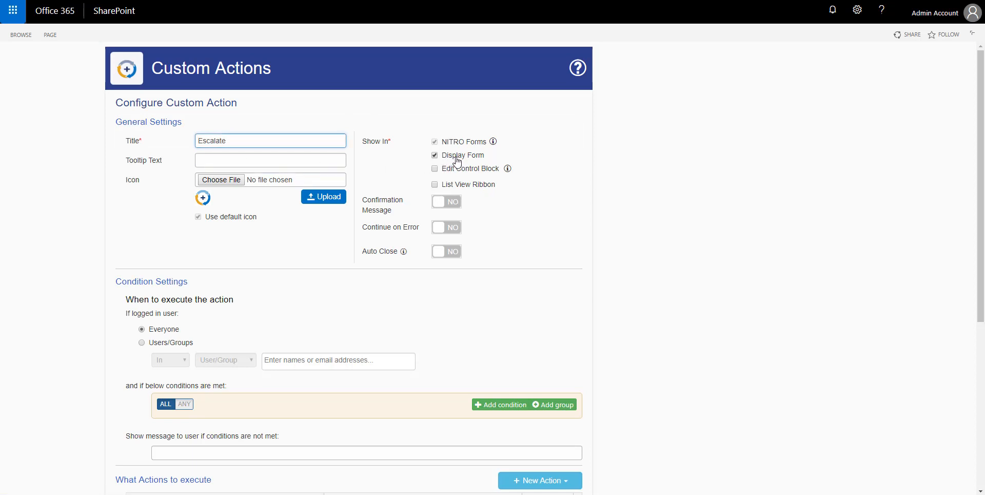
{"action": "left_click", "coordinate": [439, 173]}
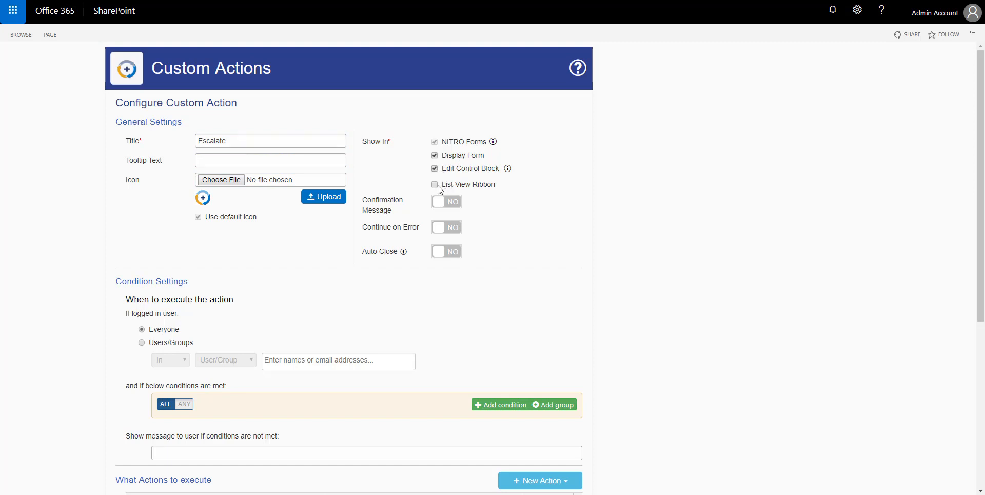
{"action": "left_click", "coordinate": [436, 185]}
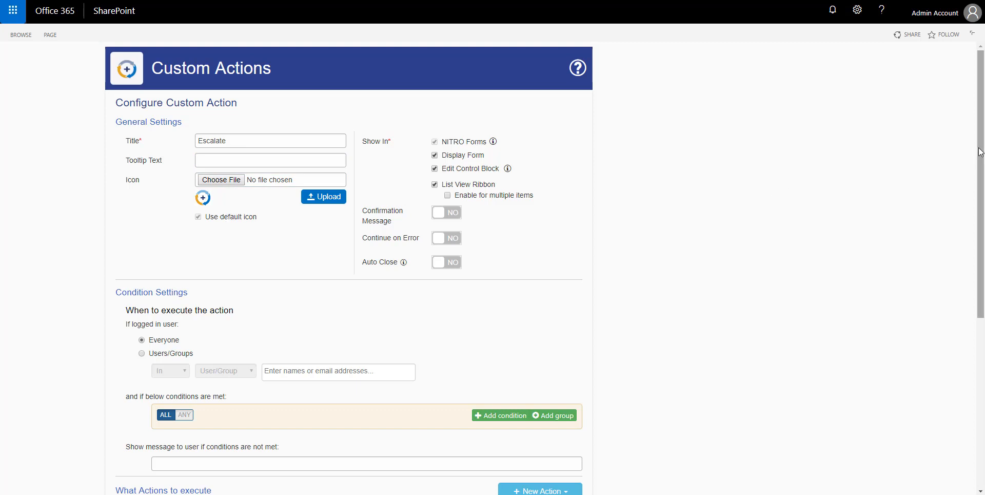
{"action": "left_click_drag", "start_coordinate": [980, 157], "coordinate": [980, 302]}
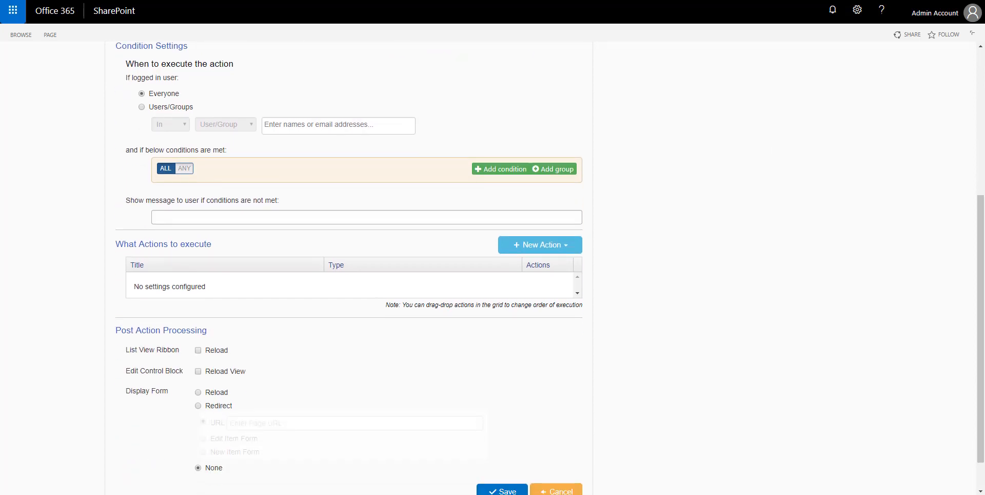
- Add an Update List Item action named 'Set Priority to High'
{"action": "left_click", "coordinate": [545, 250]}
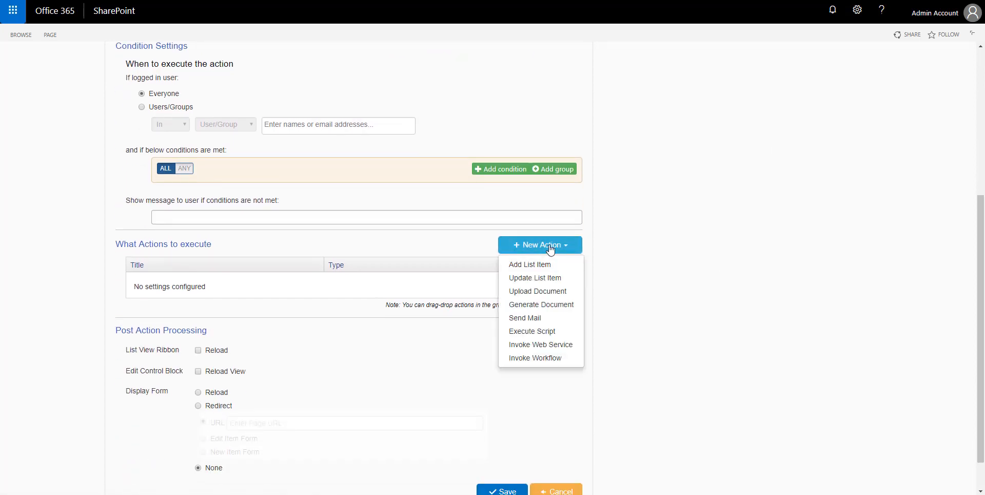
{"action": "left_click", "coordinate": [544, 279]}
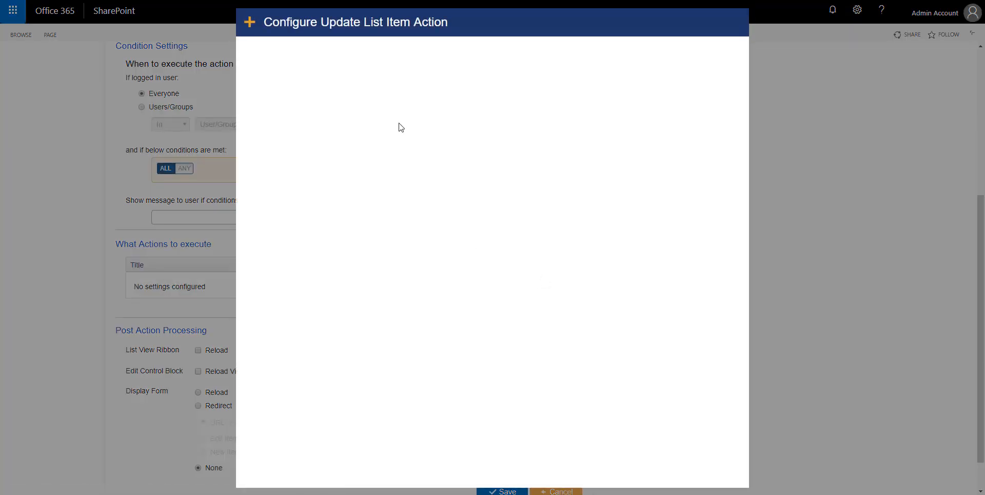
{"action": "left_click", "coordinate": [383, 55]}
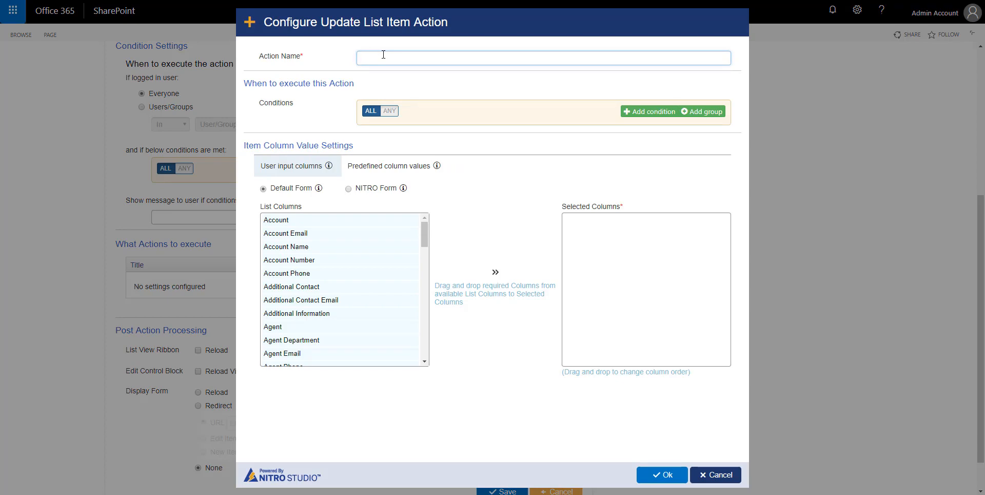
{"action": "type", "text": "Set Priority to High"}
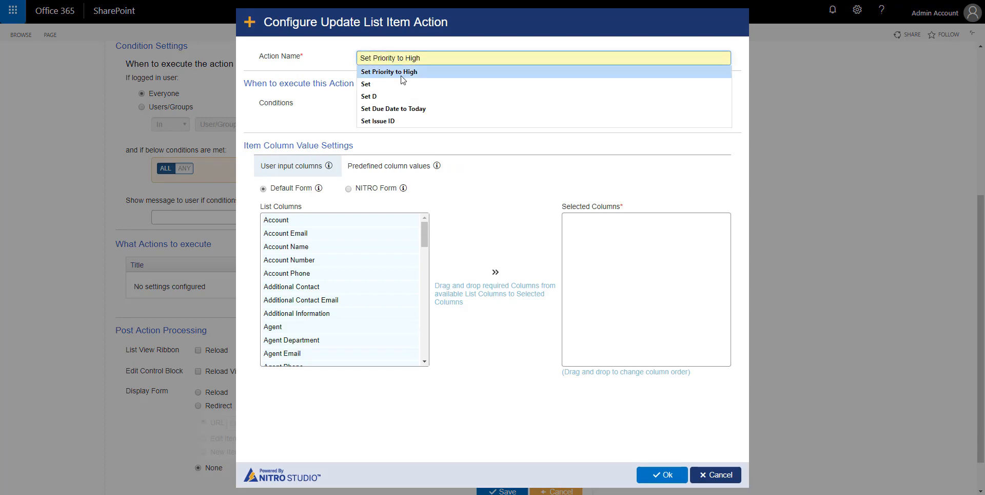
{"action": "left_click", "coordinate": [402, 72]}
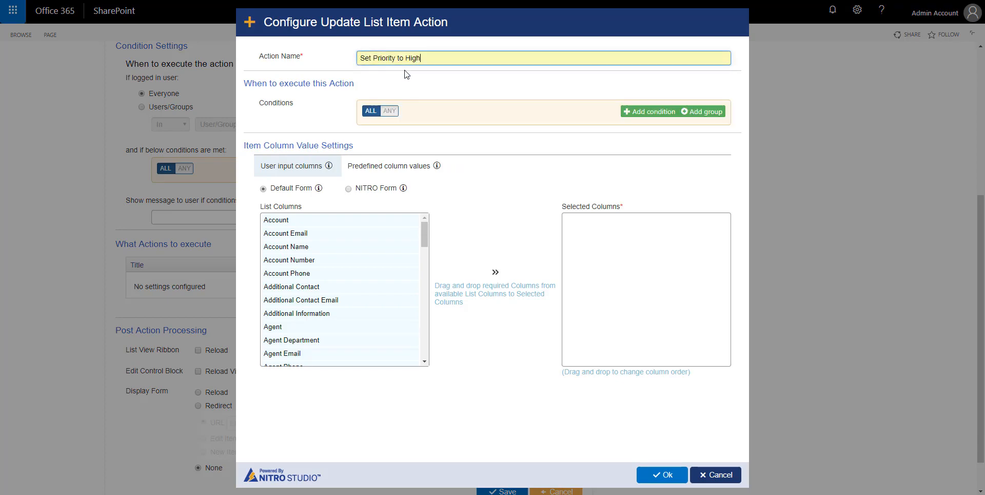
- Map the Priority column to the predefined value High and save the action
{"action": "left_click", "coordinate": [386, 173]}
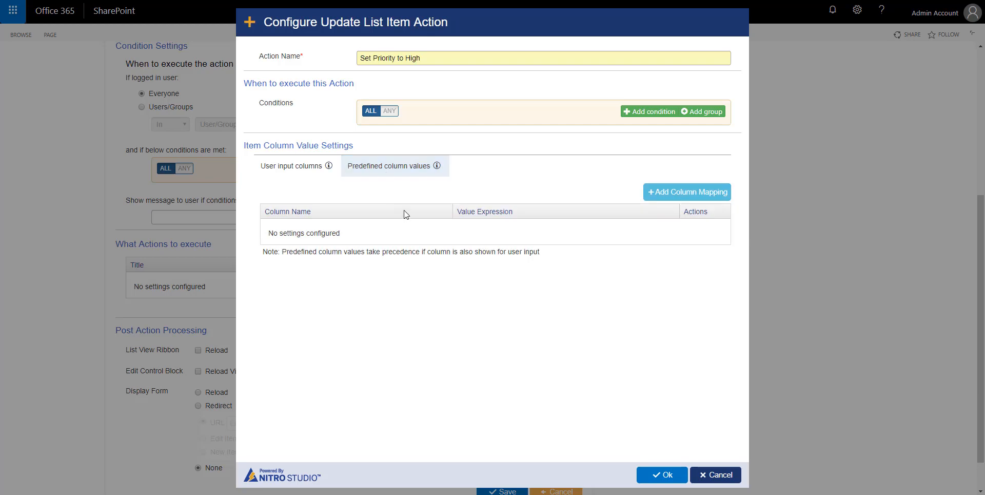
{"action": "left_click", "coordinate": [684, 193]}
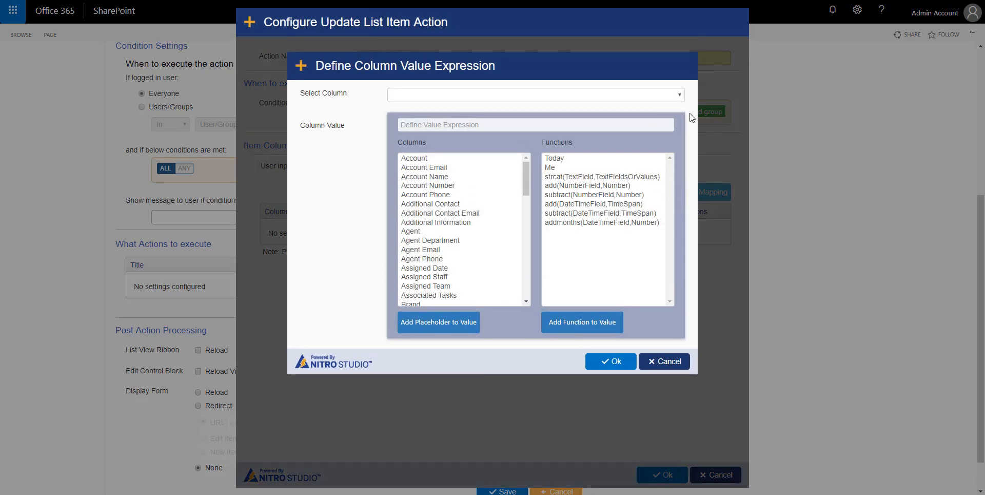
{"action": "left_click", "coordinate": [680, 96]}
{"action": "type", "text": "pri"}
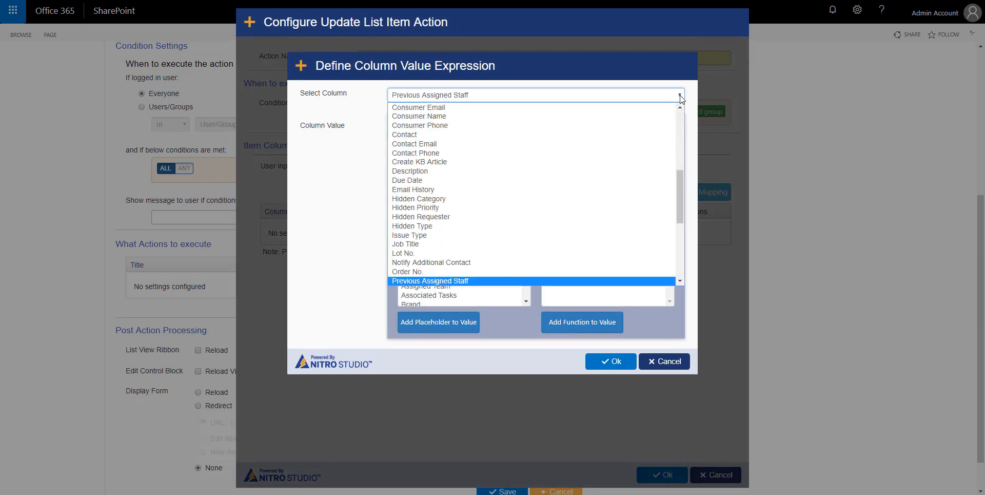
{"action": "left_click", "coordinate": [617, 279]}
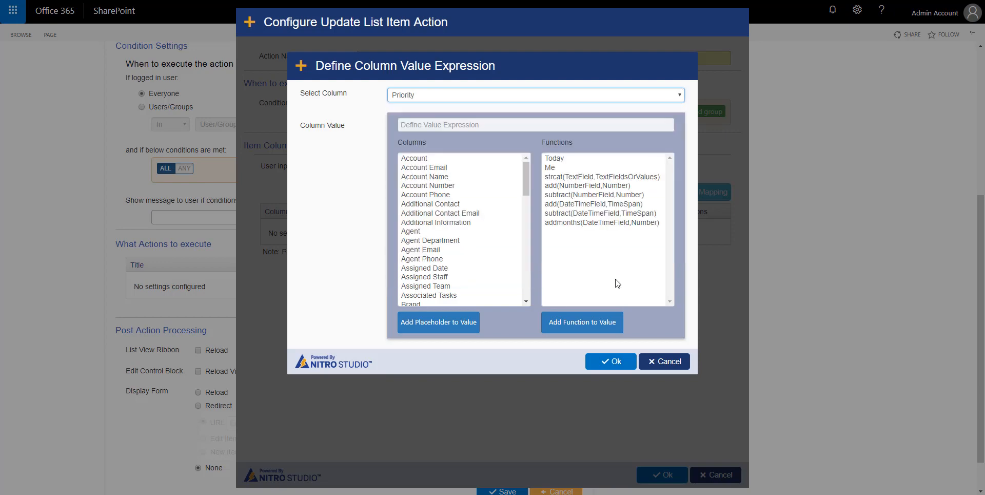
{"action": "left_click", "coordinate": [488, 131]}
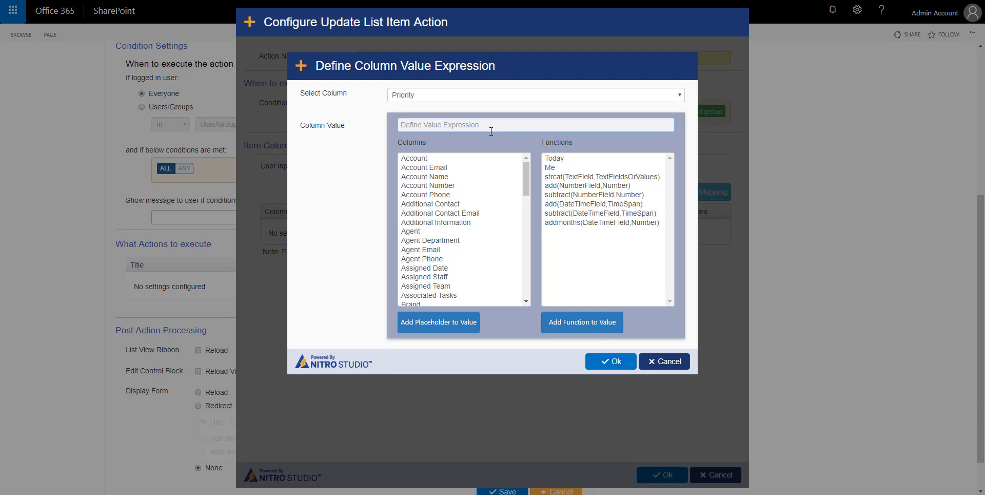
{"action": "type", "text": "High"}
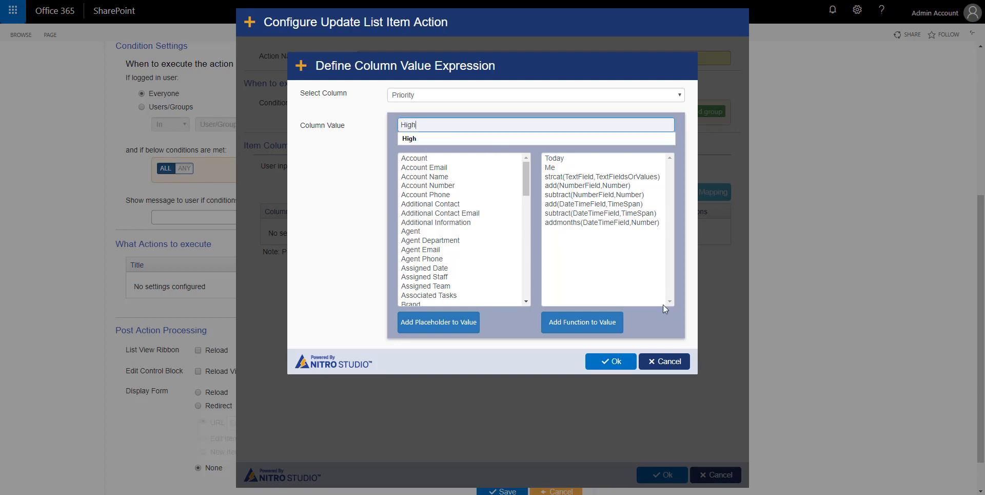
{"action": "left_click", "coordinate": [610, 361]}
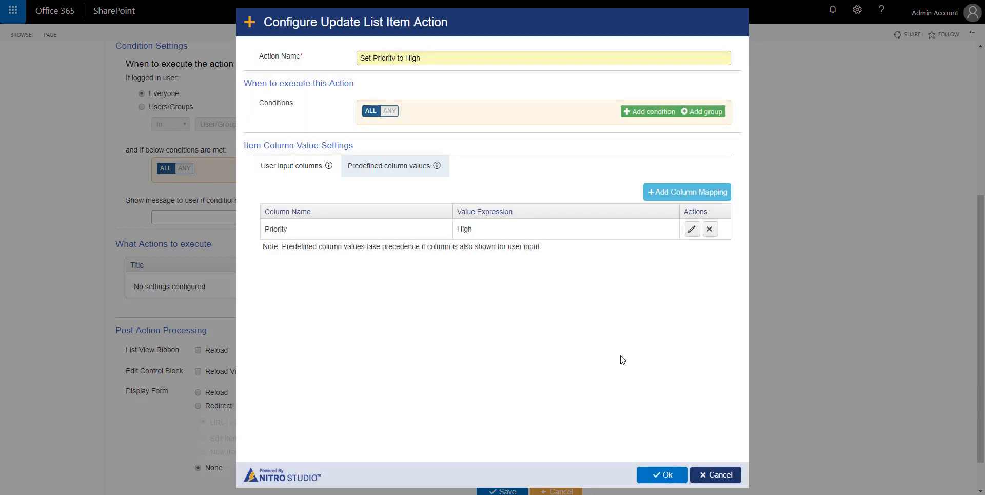
{"action": "left_click", "coordinate": [668, 479]}
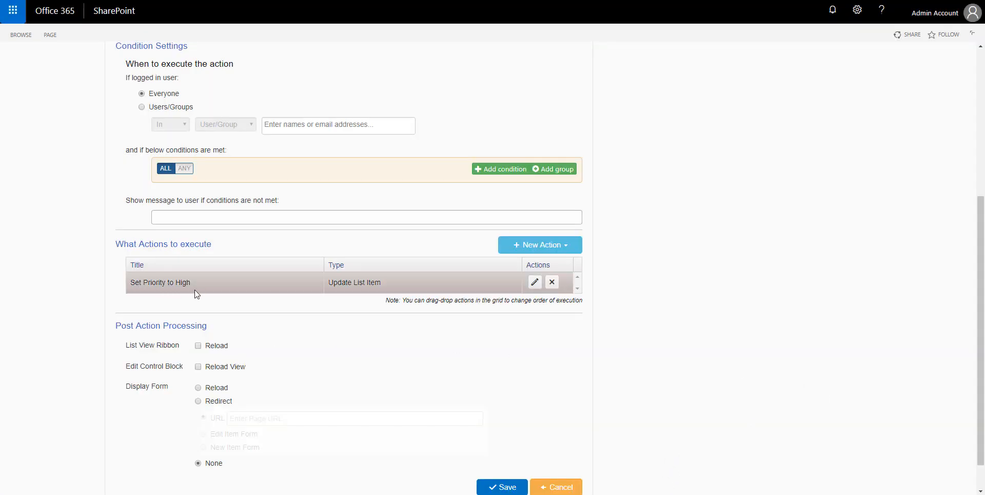
- Add an Update List Item action named 'Set Due Date to Today'
{"action": "left_click", "coordinate": [525, 246]}
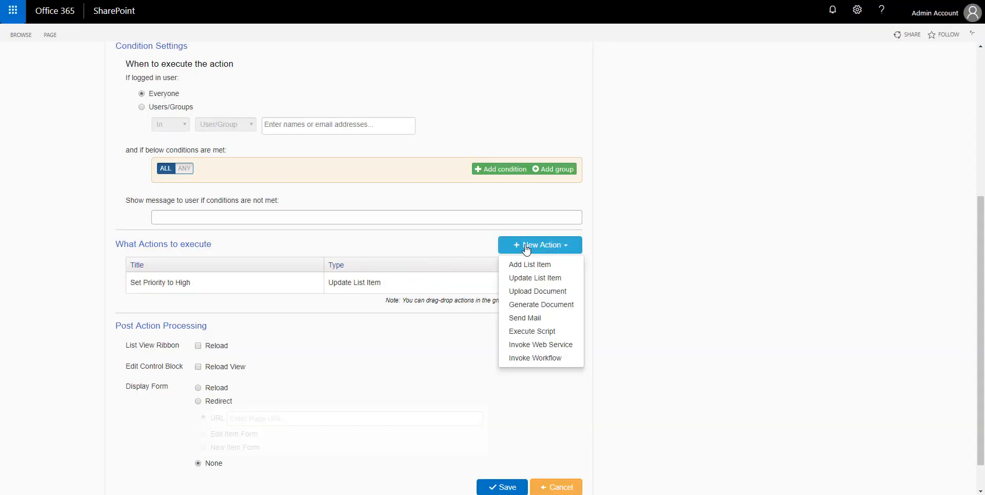
{"action": "left_click", "coordinate": [534, 278]}
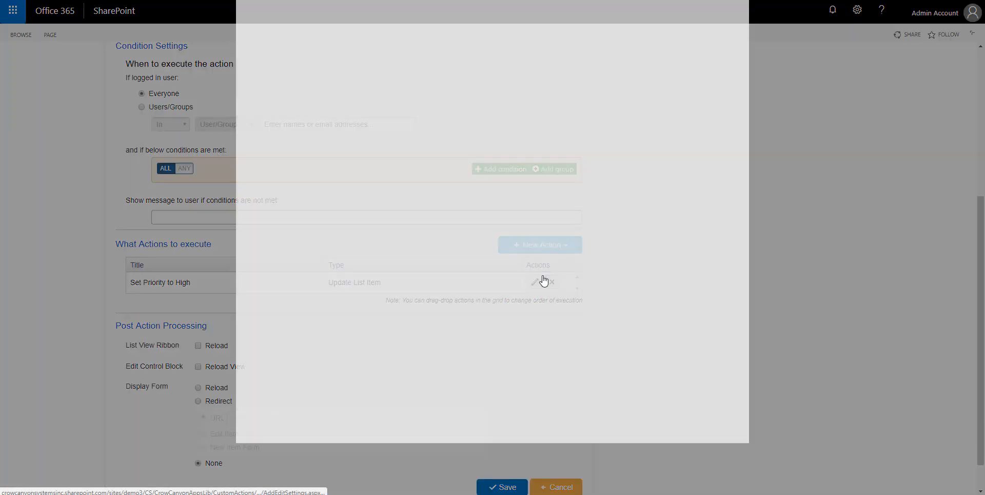
{"action": "left_click", "coordinate": [391, 58]}
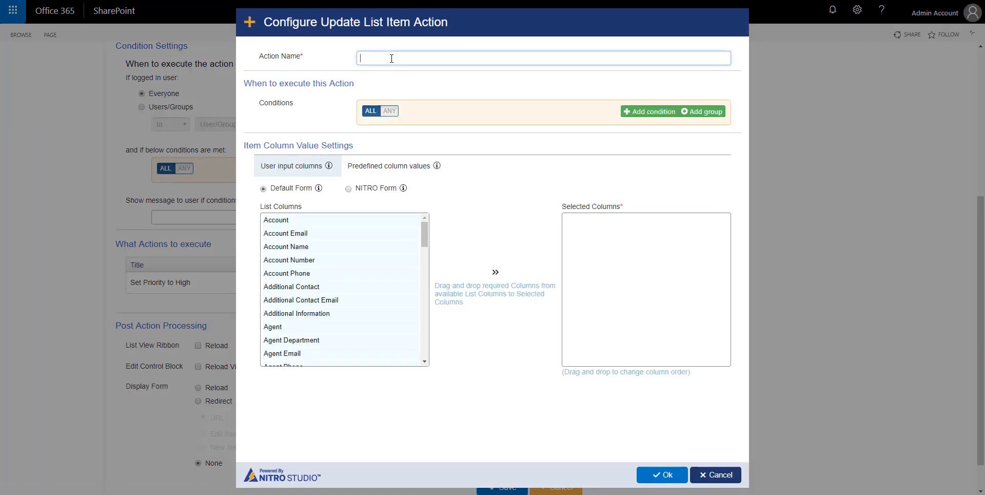
{"action": "type", "text": "Se"}
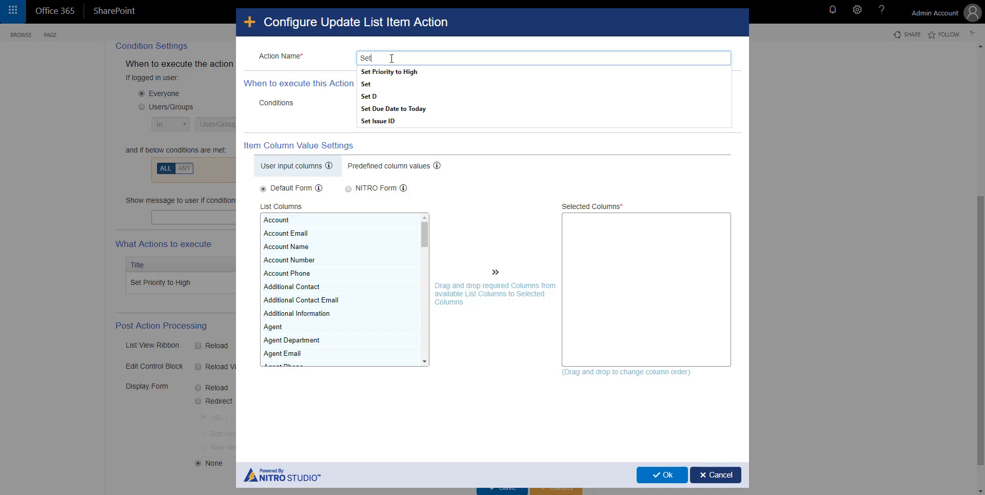
{"action": "type", "text": "te to Today"}
{"action": "left_click", "coordinate": [407, 108]}
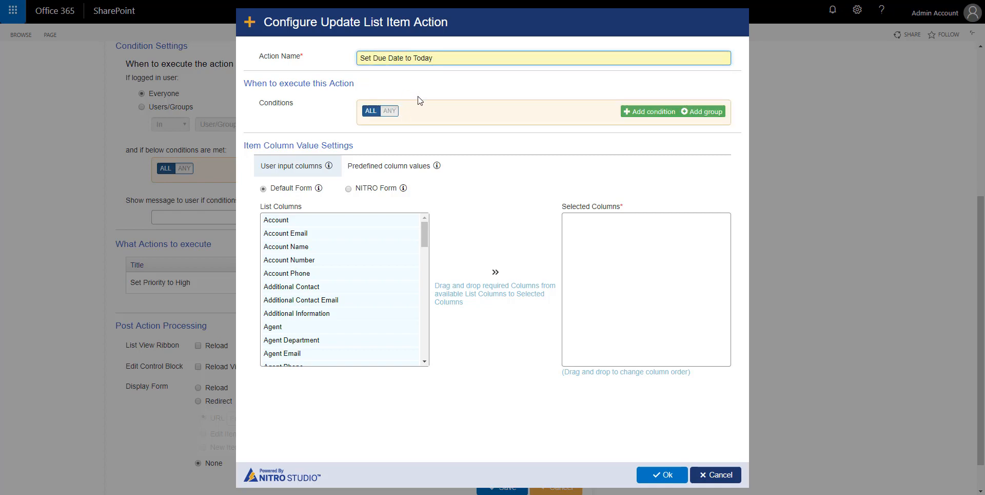
- Map the Due Date column to {Today} and save the action
{"action": "left_click", "coordinate": [374, 169]}
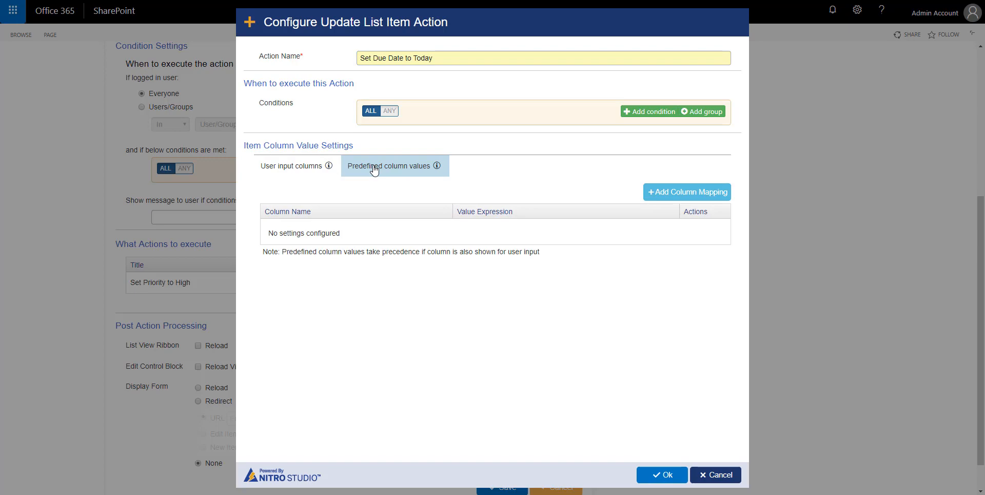
{"action": "left_click", "coordinate": [704, 194]}
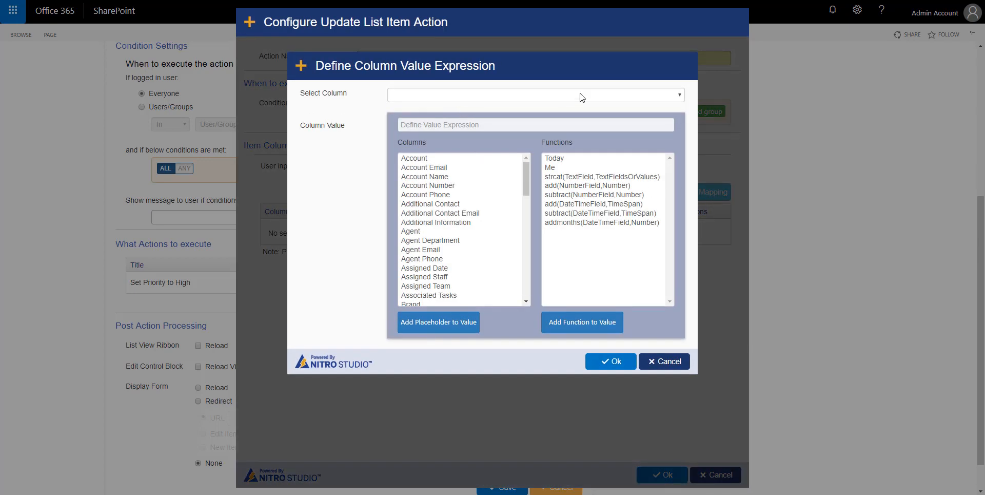
{"action": "left_click", "coordinate": [680, 95]}
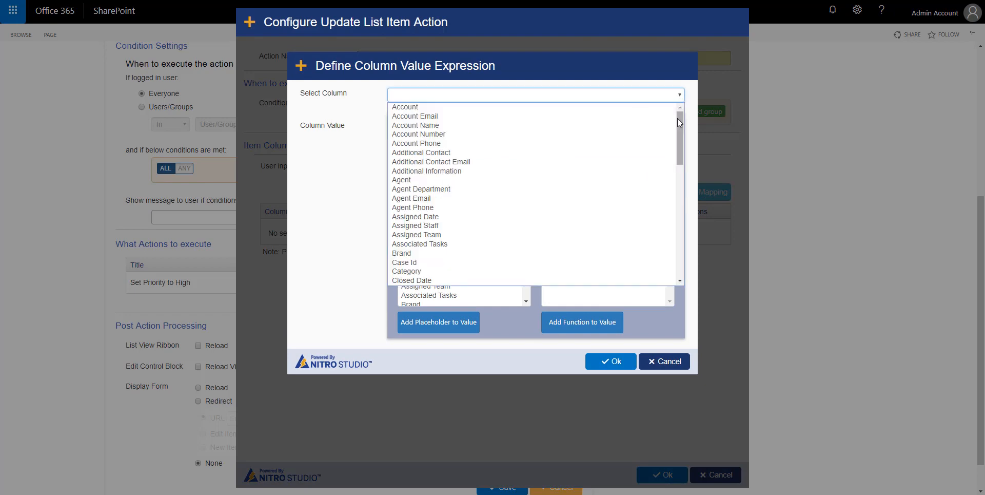
{"action": "left_click_drag", "start_coordinate": [679, 118], "coordinate": [686, 171]}
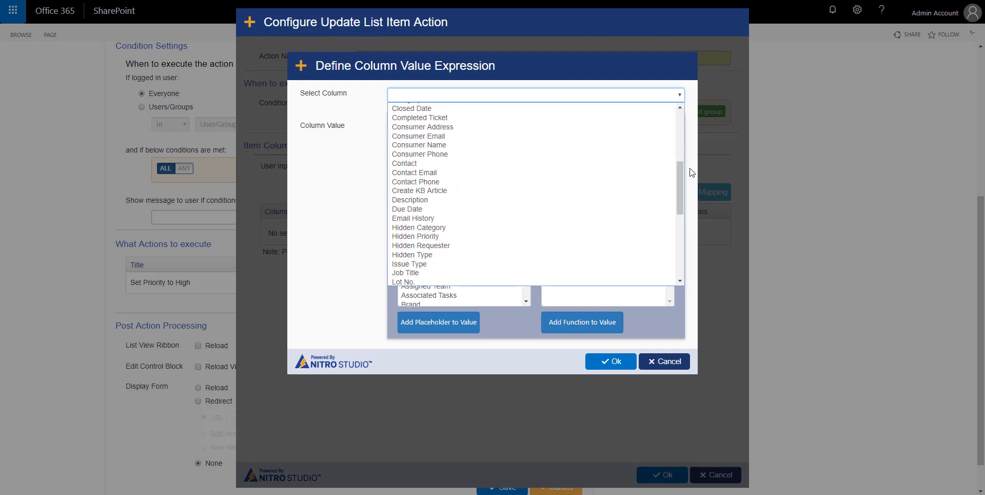
{"action": "left_click", "coordinate": [474, 211]}
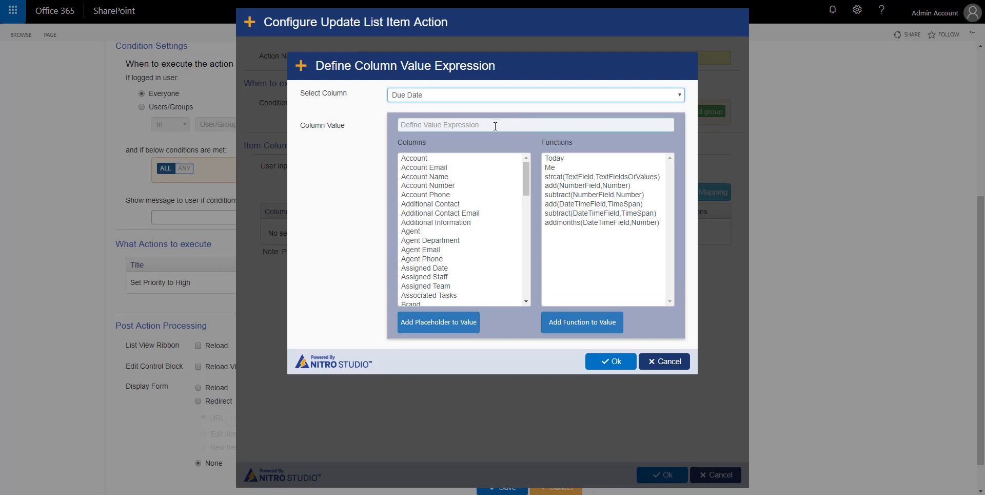
{"action": "left_click", "coordinate": [563, 161]}
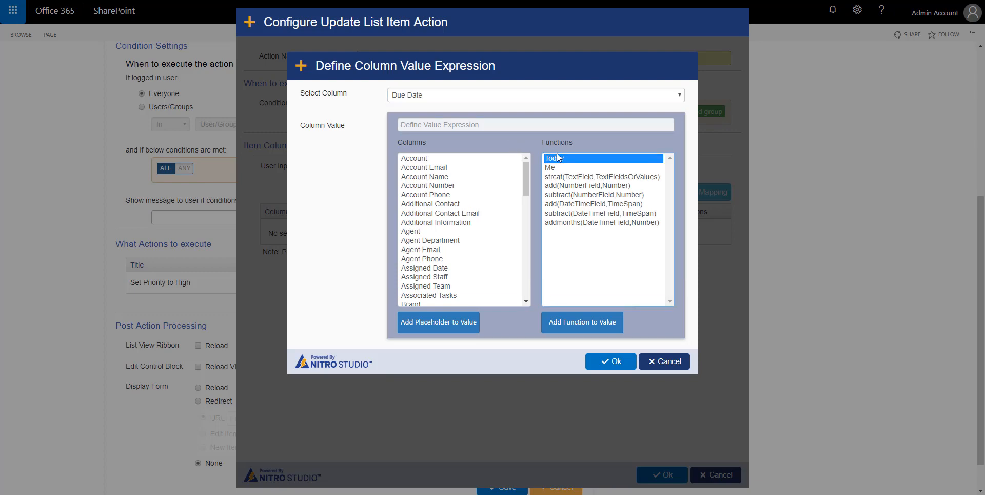
{"action": "left_click", "coordinate": [579, 332]}
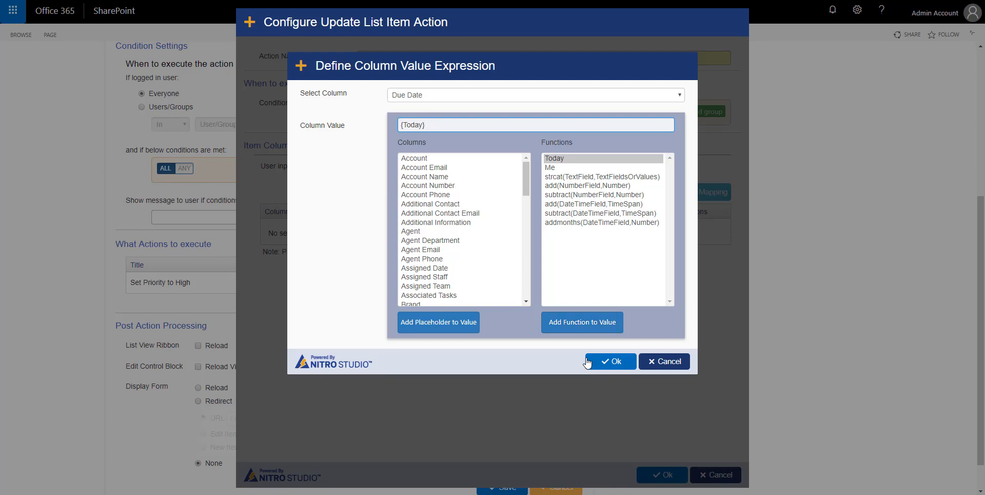
{"action": "left_click", "coordinate": [613, 362]}
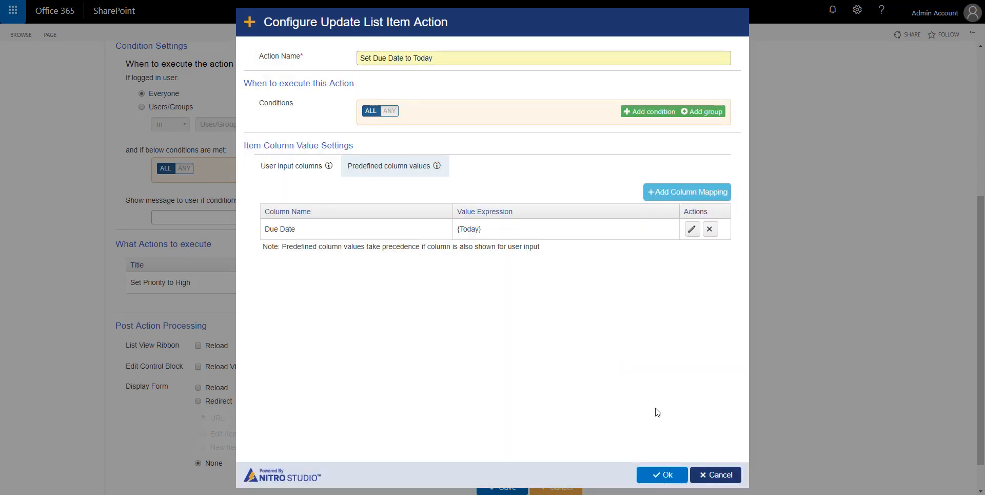
{"action": "left_click", "coordinate": [666, 475]}
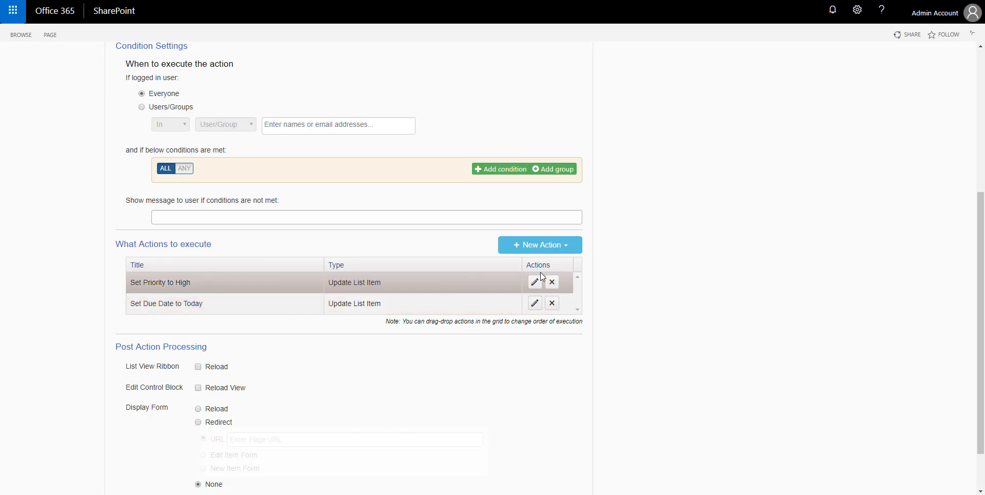
{"action": "left_click", "coordinate": [542, 244]}
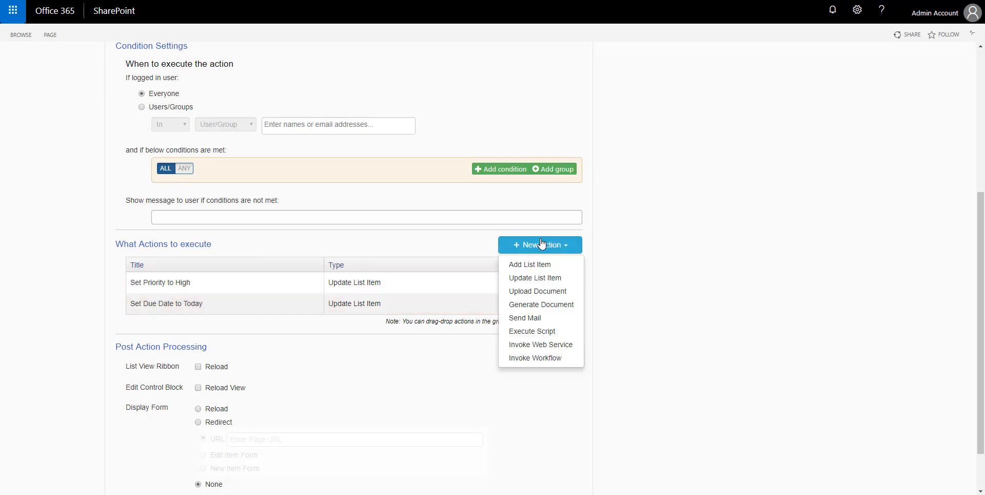
- Add a Send Mail action, entering its action name and the sender e-mail address
{"action": "left_click", "coordinate": [523, 320]}
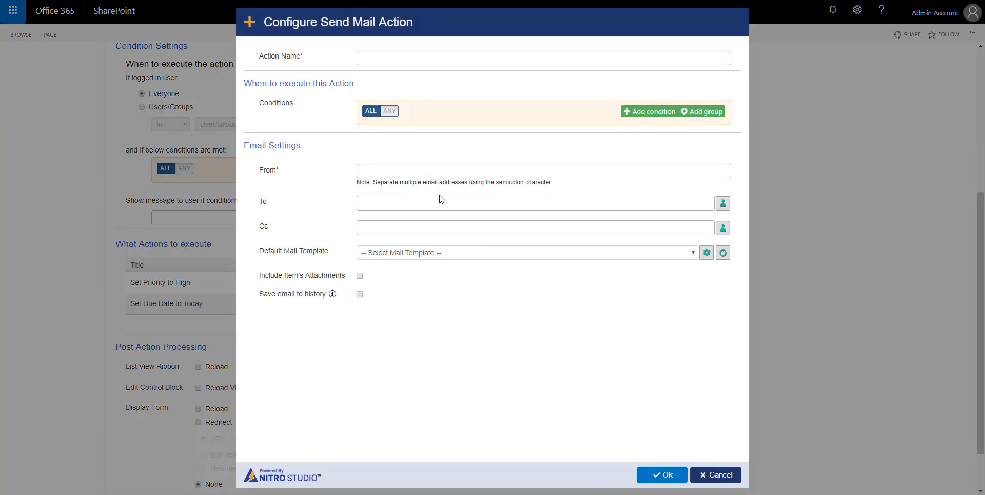
{"action": "left_click", "coordinate": [376, 57]}
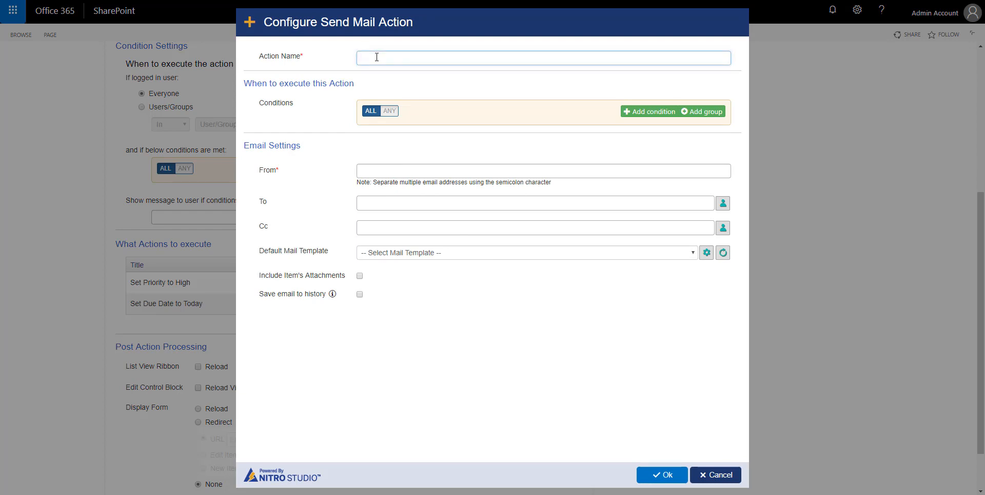
{"action": "type", "text": "Send"}
{"action": "type", "text": " Enma"}
{"action": "key", "text": "BackSpace"}
{"action": "key", "text": "BackSpace"}
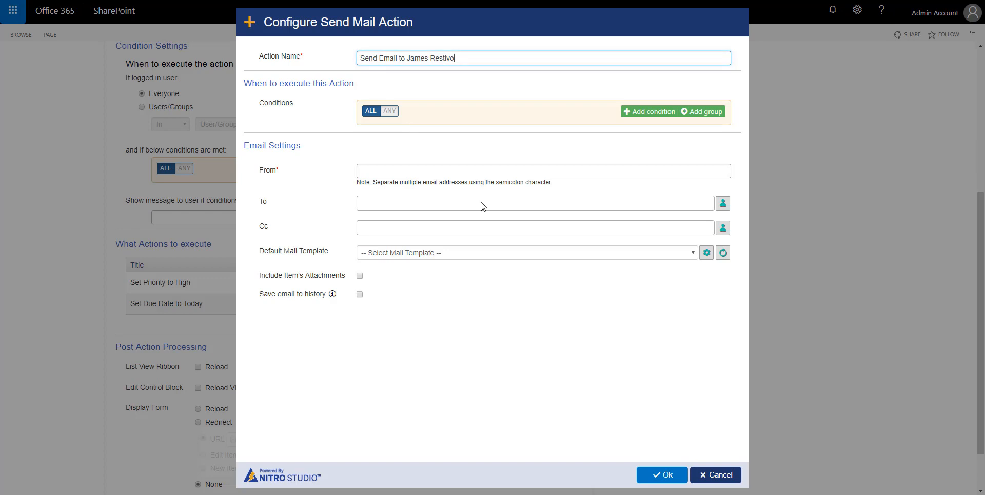
{"action": "left_click", "coordinate": [501, 171]}
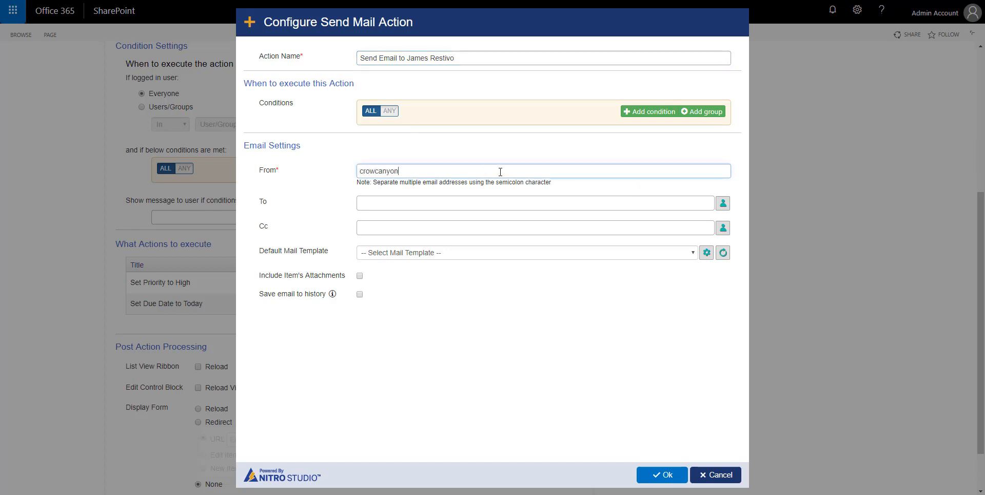
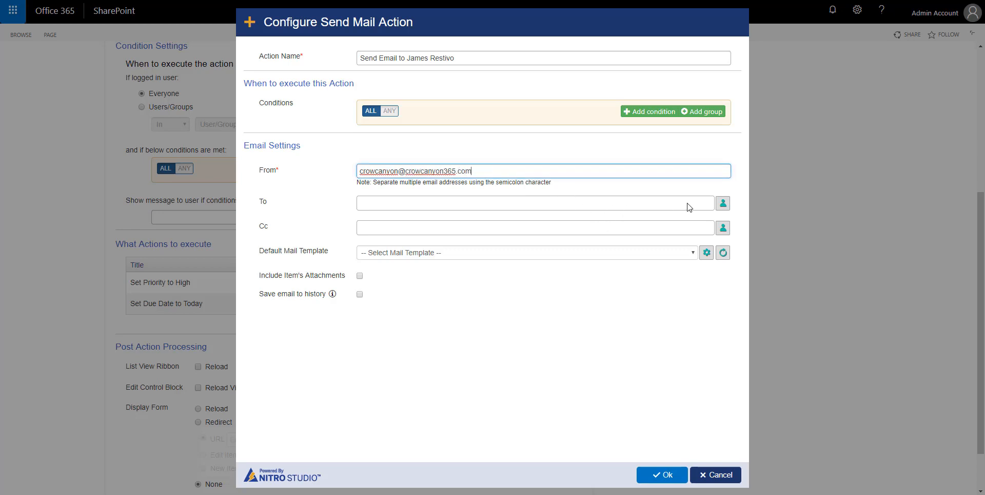
{"action": "left_click", "coordinate": [723, 204]}
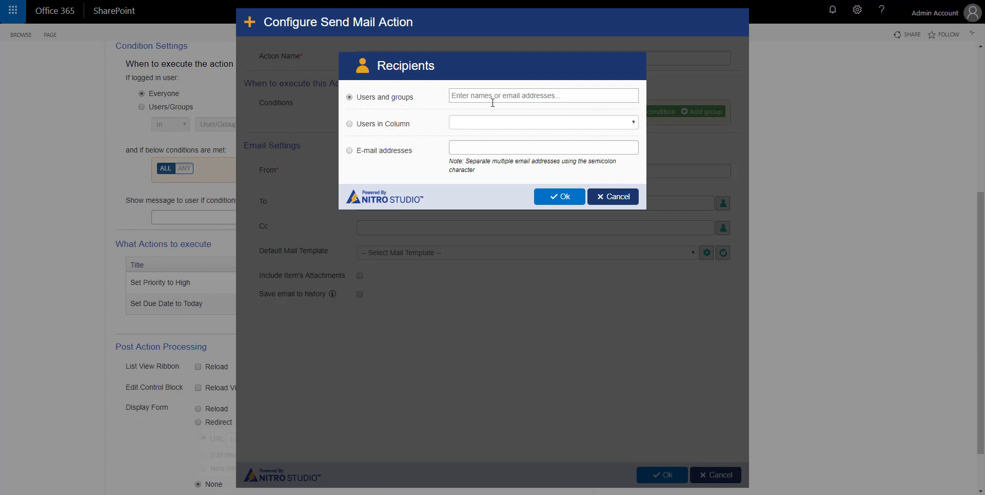
- Add a suggested user and the Assigned Staff column as To recipients
{"action": "left_click", "coordinate": [602, 101]}
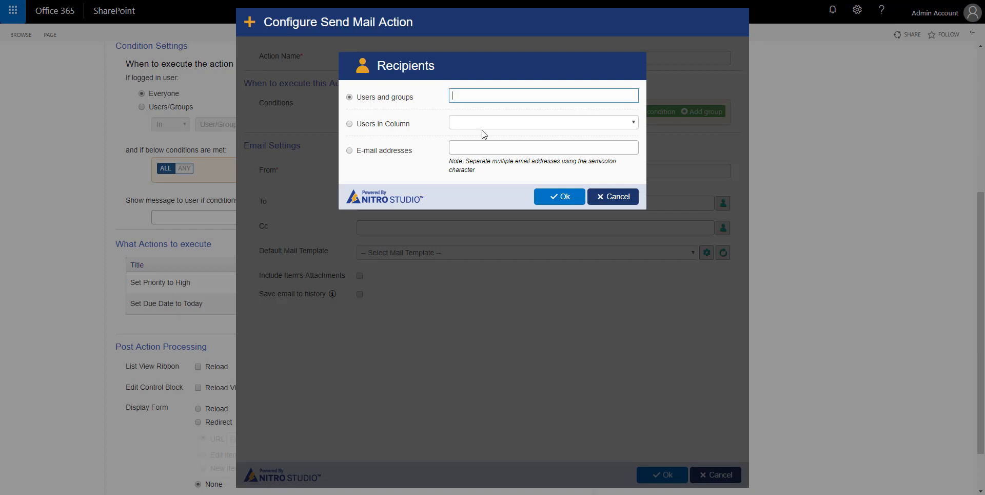
{"action": "type", "text": "jam"}
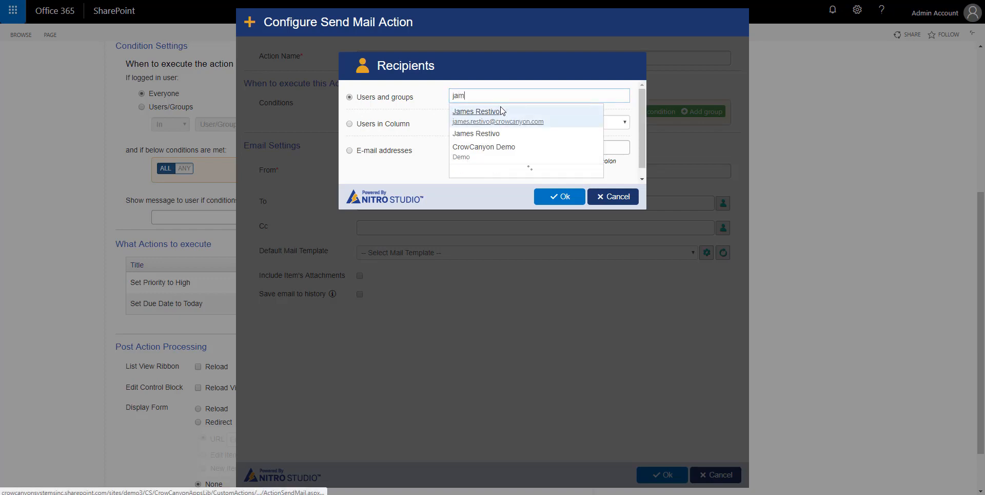
{"action": "left_click", "coordinate": [501, 110]}
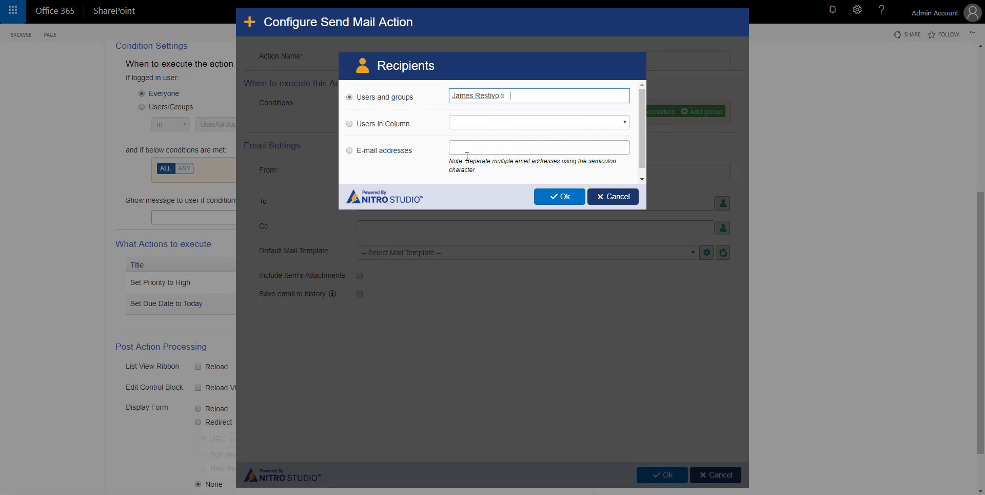
{"action": "left_click", "coordinate": [625, 123]}
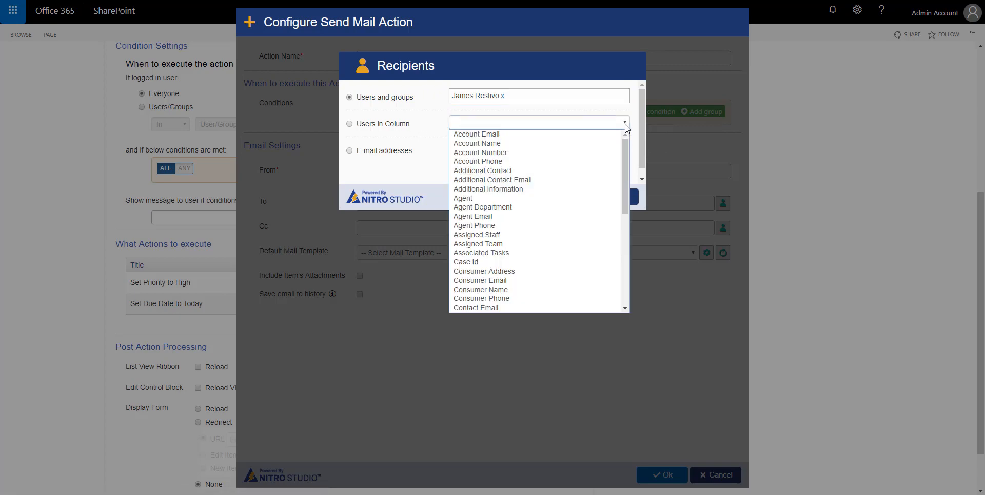
{"action": "left_click", "coordinate": [501, 235]}
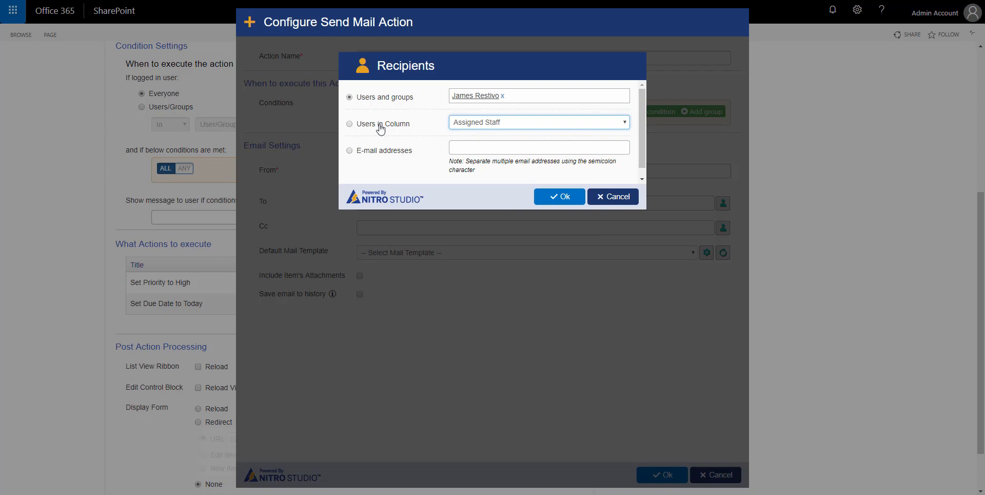
{"action": "left_click", "coordinate": [562, 197]}
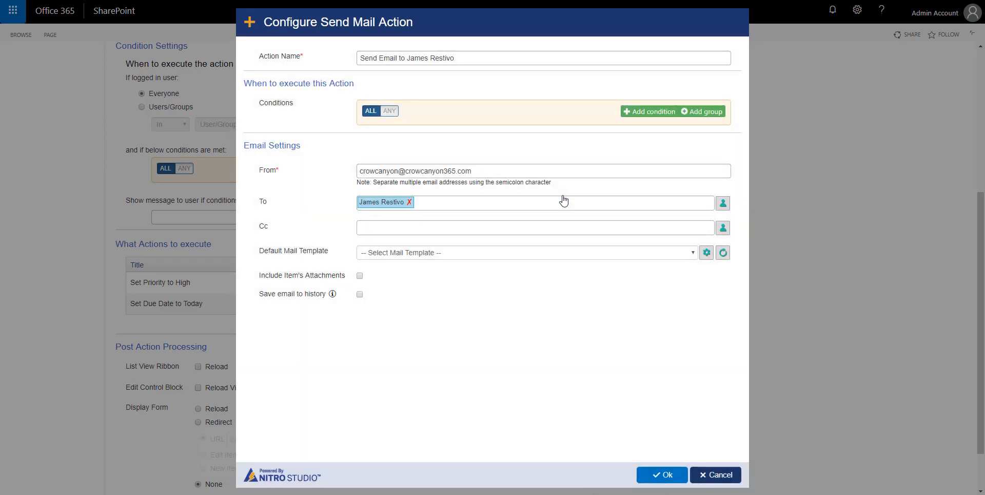
- Add Assigned Staff to the To line as a Users in Column recipient
{"action": "left_click", "coordinate": [723, 203]}
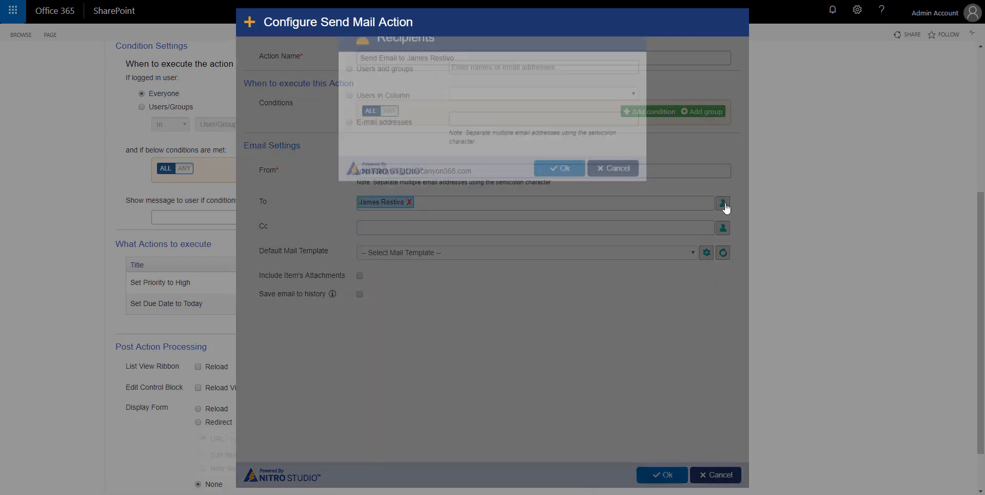
{"action": "left_click", "coordinate": [350, 124]}
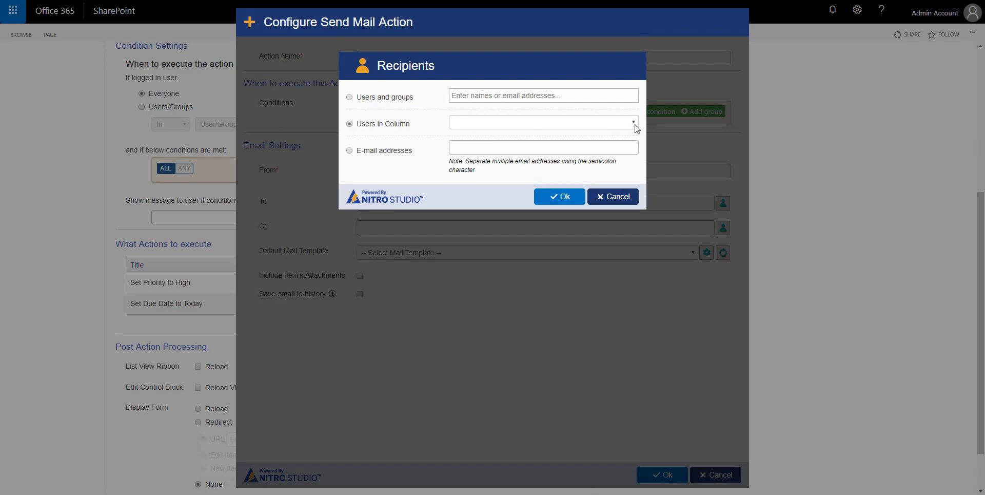
{"action": "left_click", "coordinate": [633, 124]}
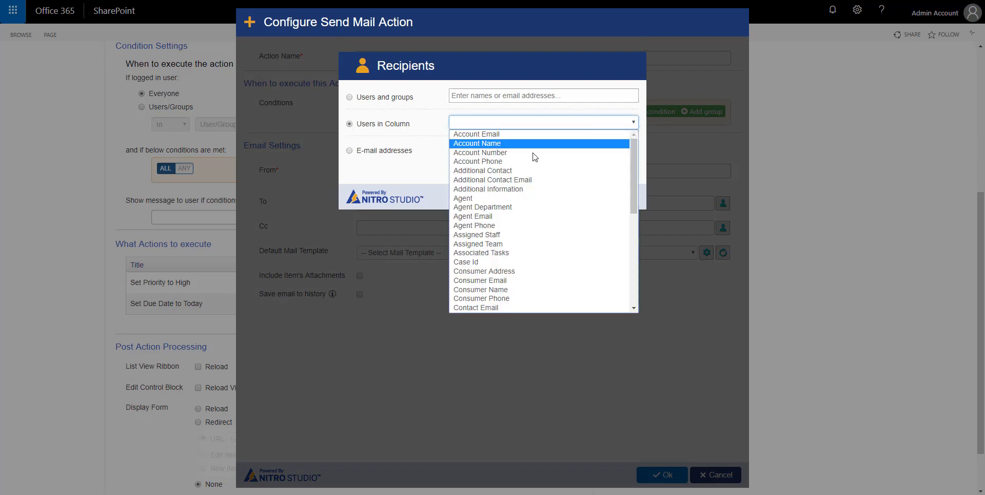
{"action": "left_click", "coordinate": [518, 234]}
{"action": "left_click", "coordinate": [563, 198]}
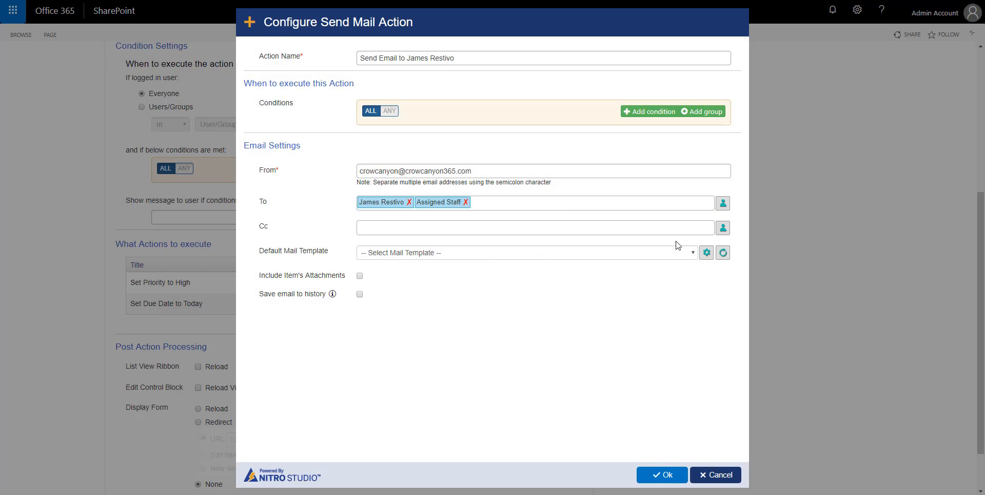
- Set the default mail template to Escalation Email and save the Send Mail action
{"action": "left_click", "coordinate": [692, 254]}
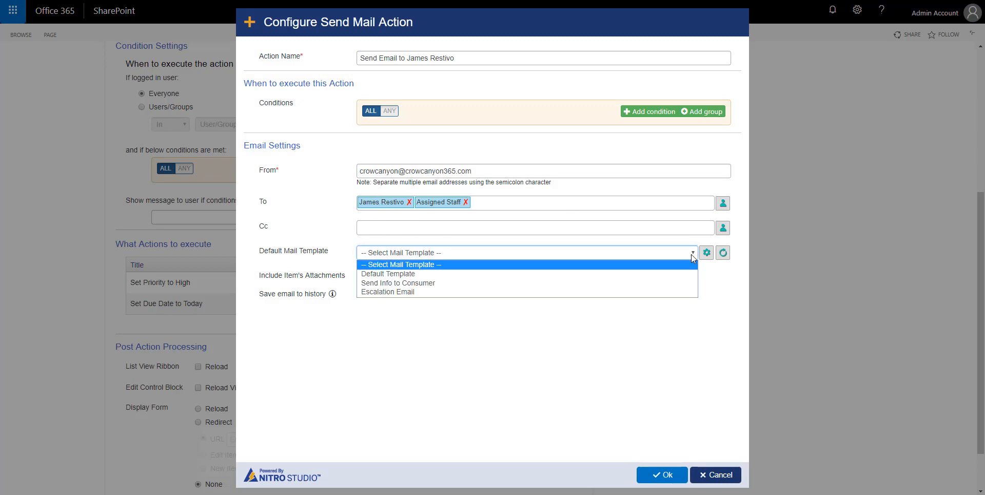
{"action": "left_click", "coordinate": [568, 289]}
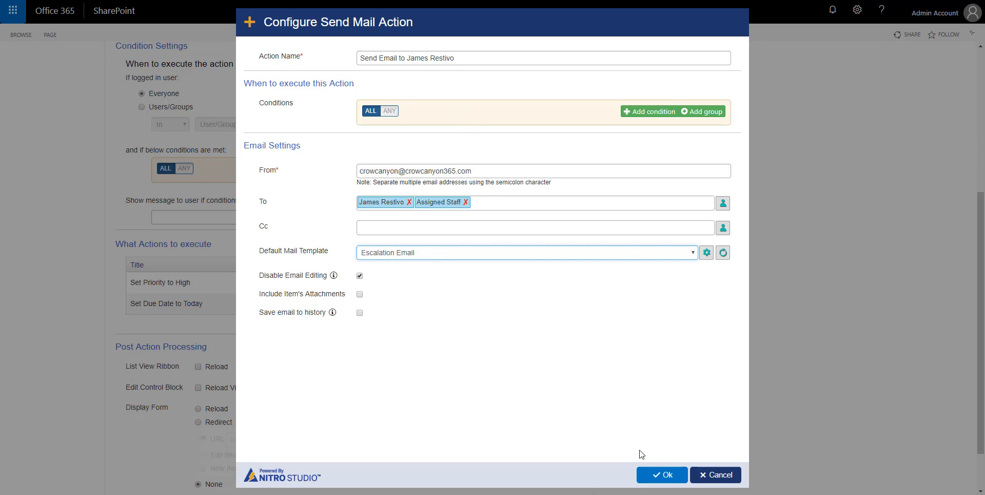
{"action": "left_click", "coordinate": [665, 477]}
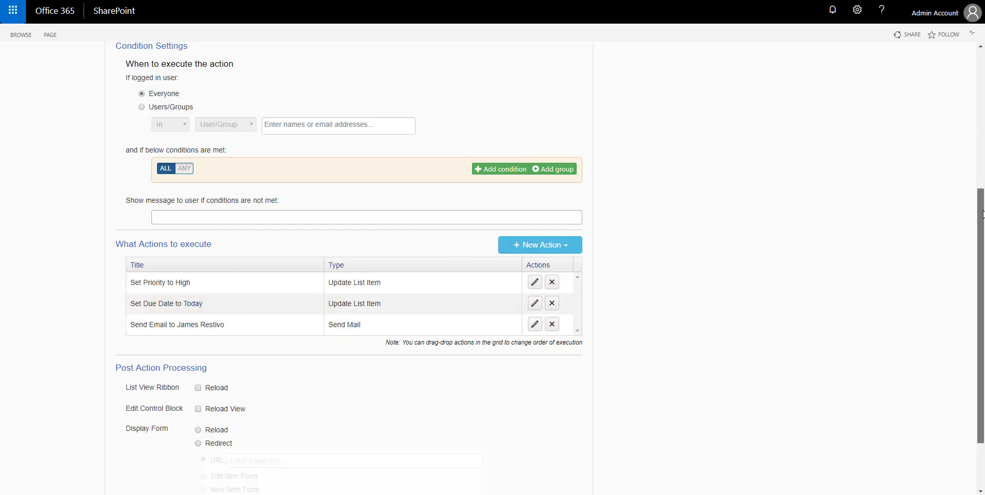
- Enable reload for List View Ribbon, Edit Control Block view and Display Form, then save Escalate
{"action": "left_click_drag", "start_coordinate": [982, 214], "coordinate": [983, 260]}
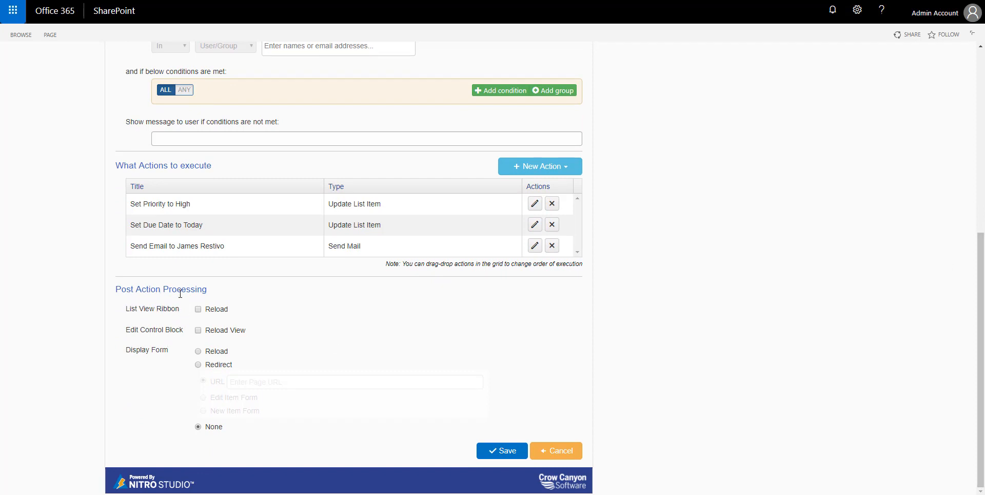
{"action": "left_click", "coordinate": [198, 309]}
{"action": "left_click", "coordinate": [198, 330]}
{"action": "left_click", "coordinate": [198, 352]}
{"action": "left_click", "coordinate": [502, 454]}
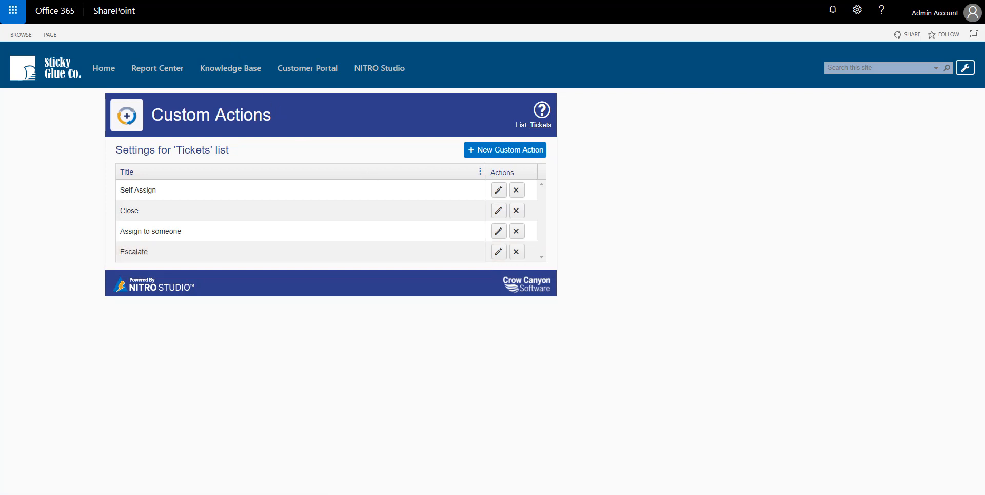
- On the Tickets list, open ticket 59 to check the Escalate button, then view list commands
{"action": "key", "text": "ctrl+Tab"}
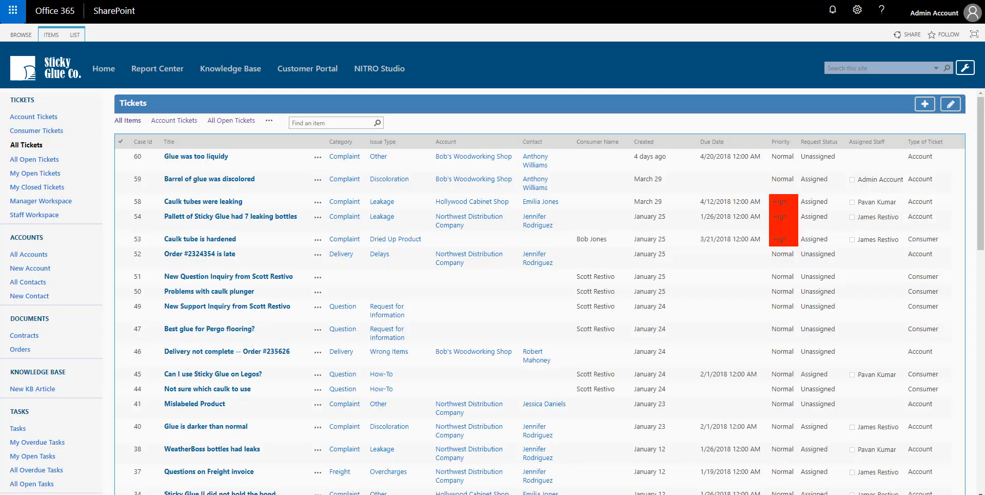
{"action": "left_click", "coordinate": [222, 180]}
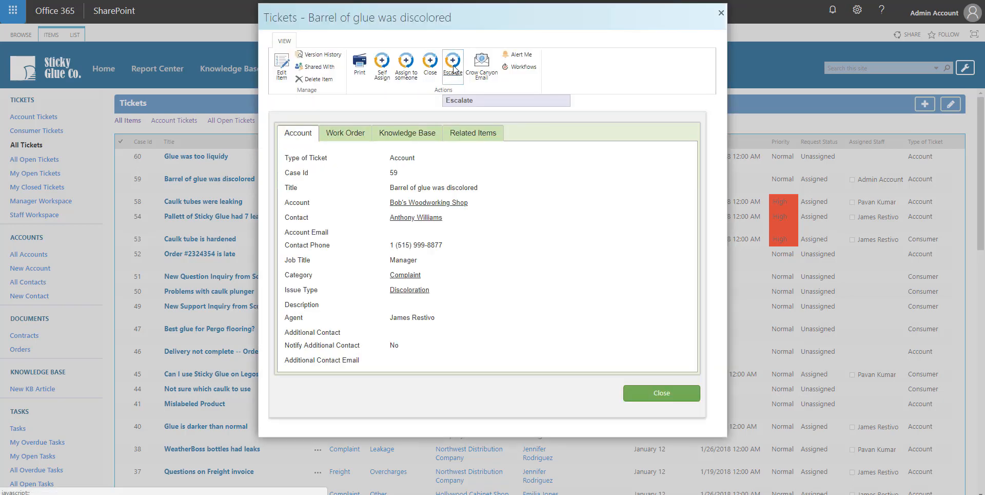
{"action": "left_click", "coordinate": [651, 397]}
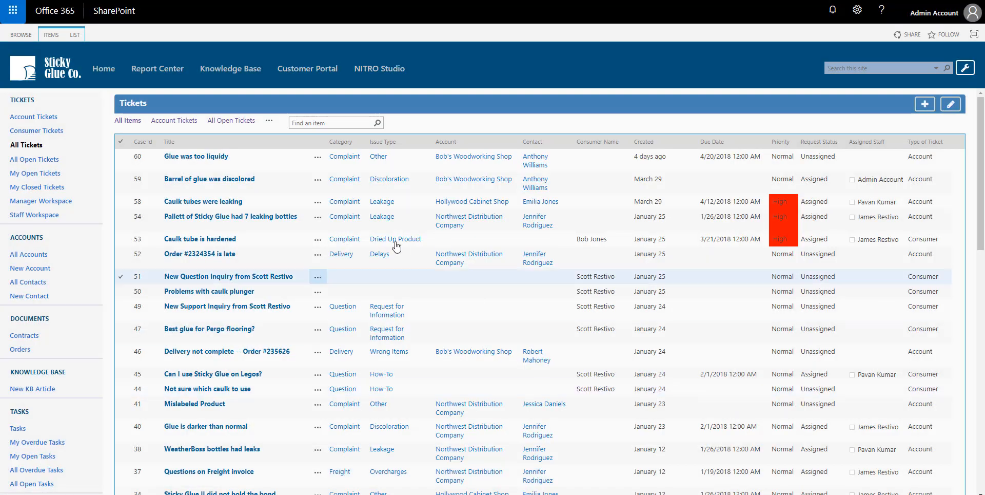
{"action": "left_click", "coordinate": [319, 181]}
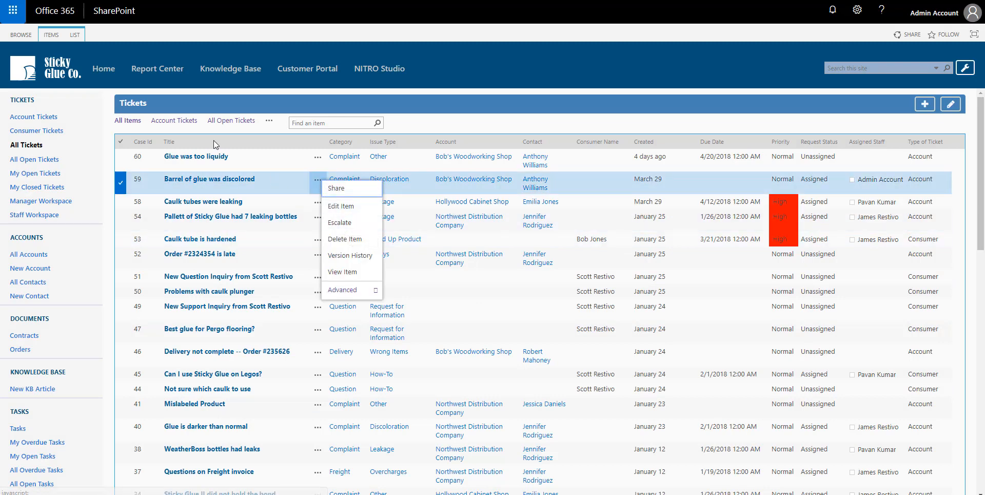
{"action": "left_click", "coordinate": [51, 35]}
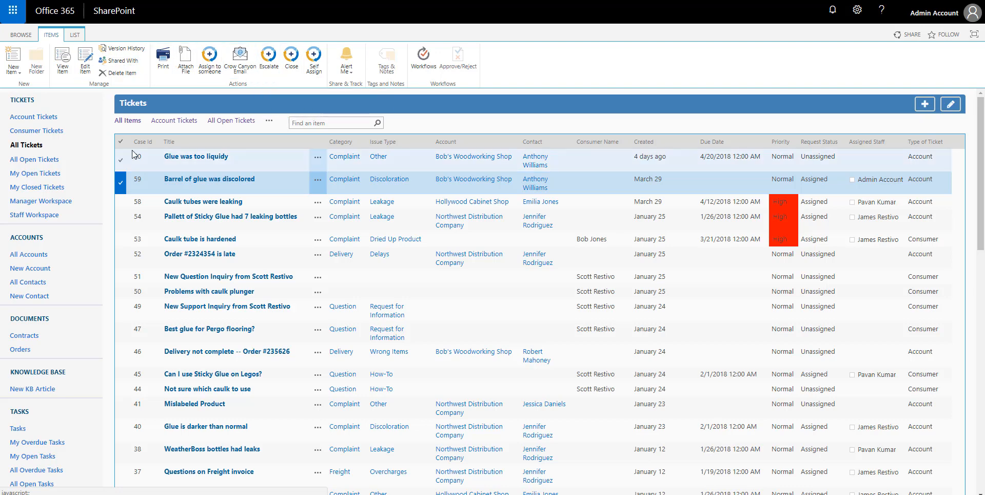
{"action": "left_click", "coordinate": [75, 35]}
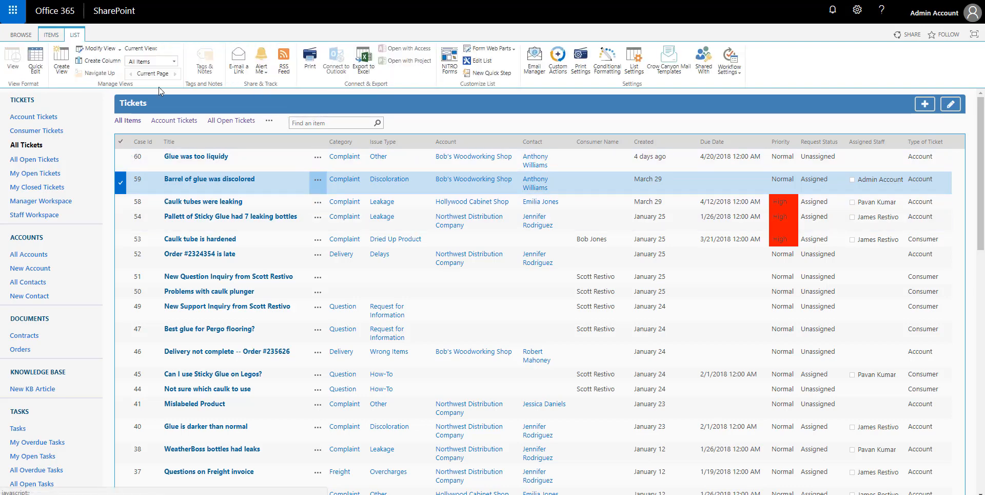
- Run Escalate from ticket 59's item menu and close the results dialog
{"action": "left_click", "coordinate": [319, 181]}
{"action": "left_click", "coordinate": [340, 222]}
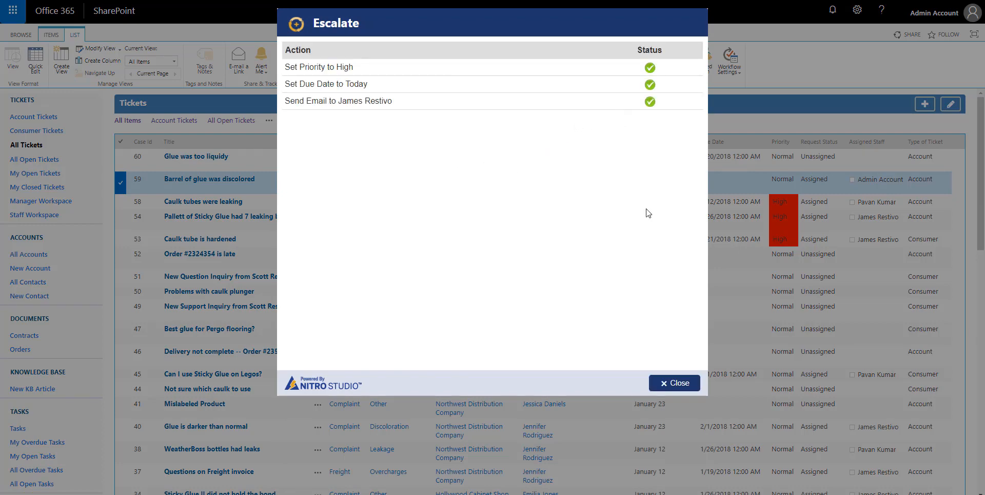
{"action": "left_click", "coordinate": [668, 384]}
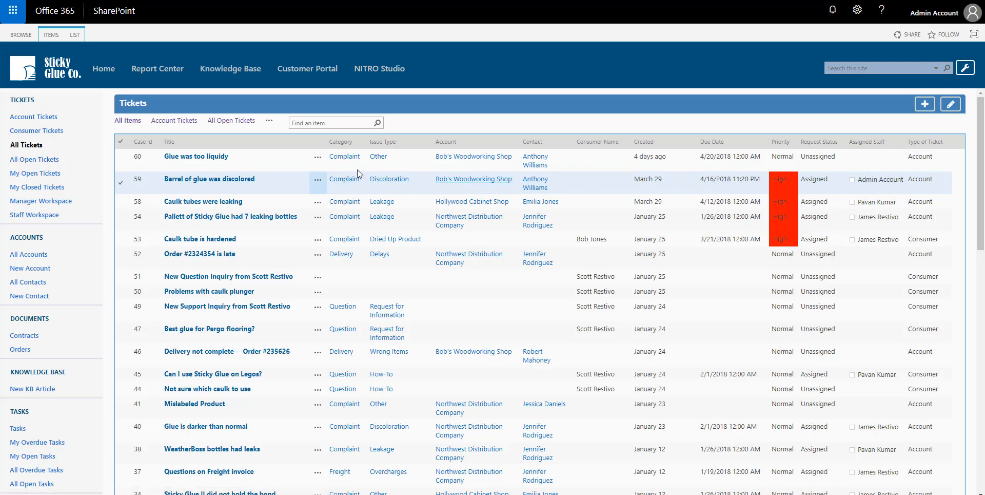
- Check escalated ticket 59's details, confirming High priority, then close it to return to All Tickets
{"action": "left_click", "coordinate": [210, 180]}
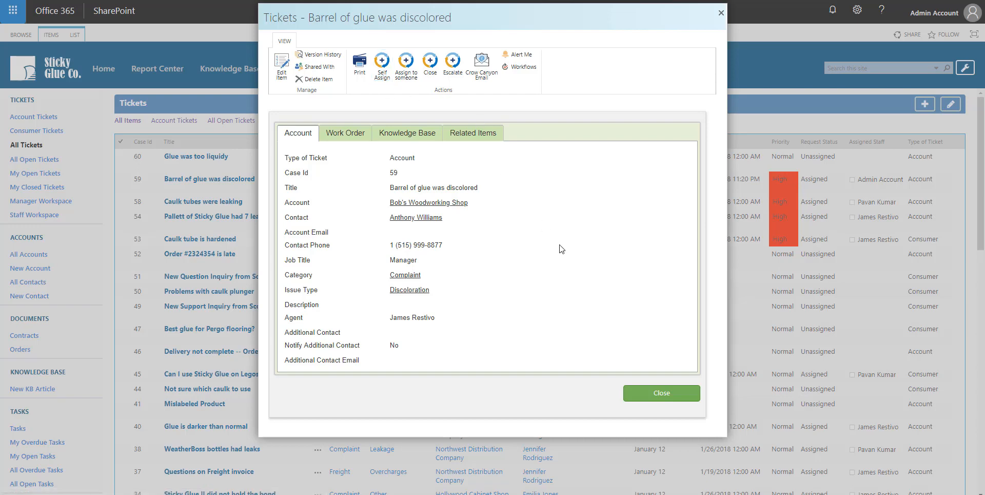
{"action": "left_click", "coordinate": [662, 394]}
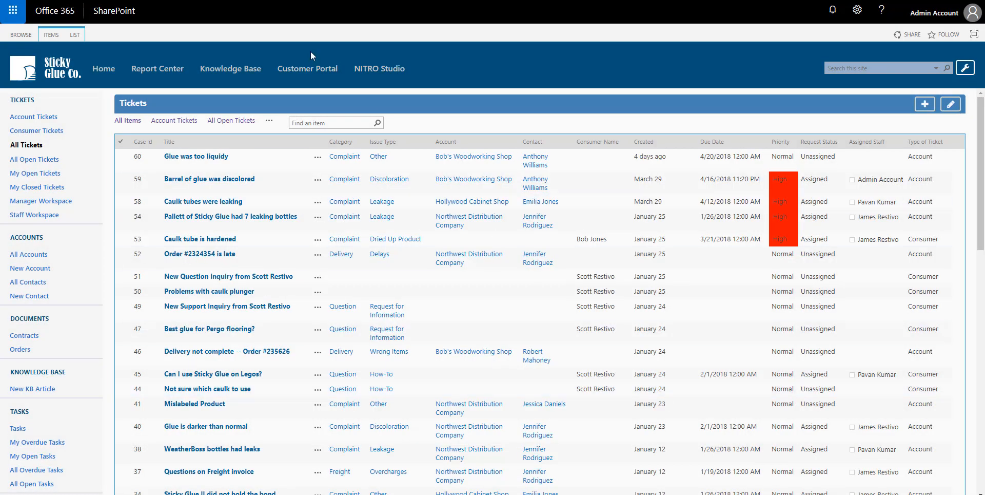